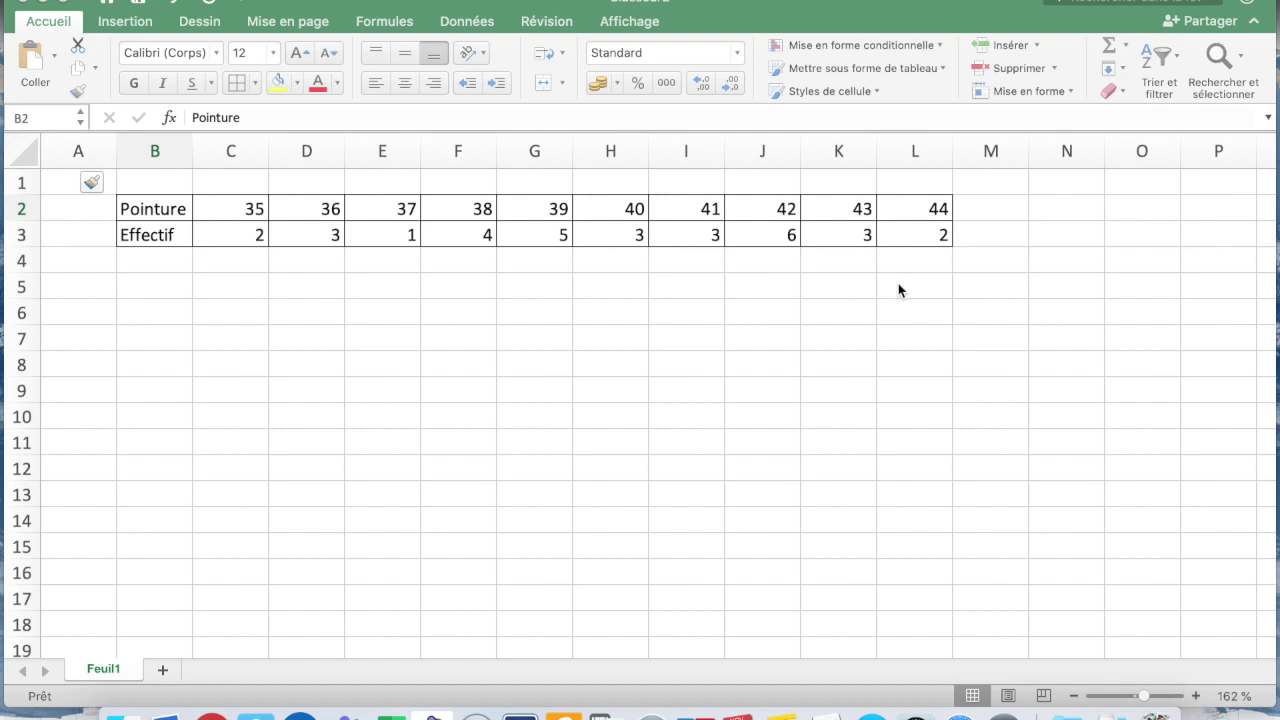
Total the Effectif row in cell N3 by adding its cells individually: =C3+D3+E3+F3+G3+H3+I3+J3+K3+L3
left_click(1048, 236)
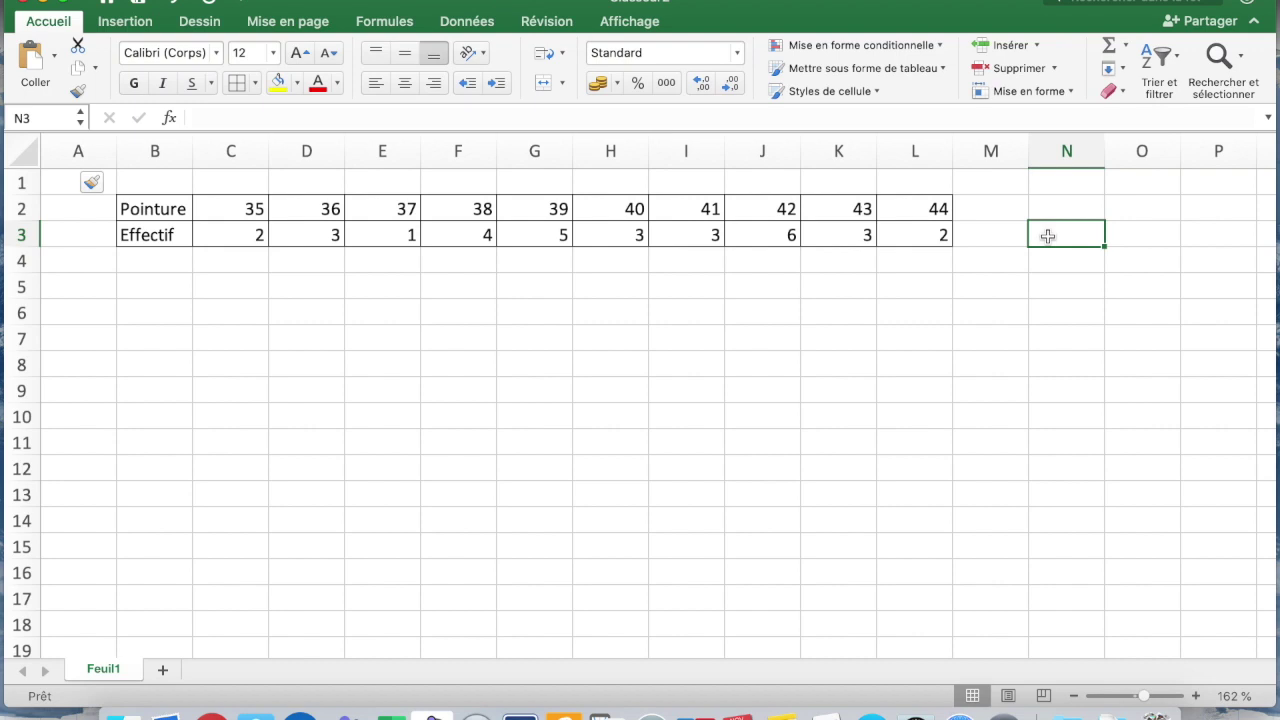
type("=")
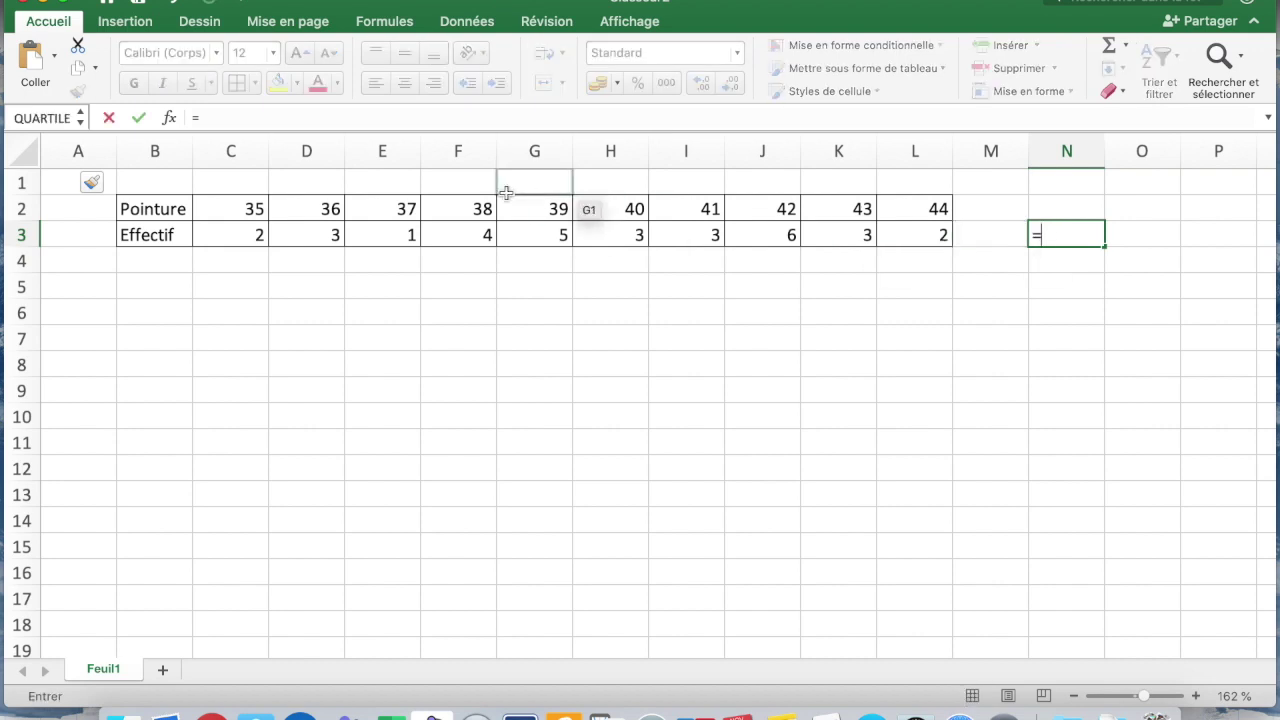
left_click(231, 240)
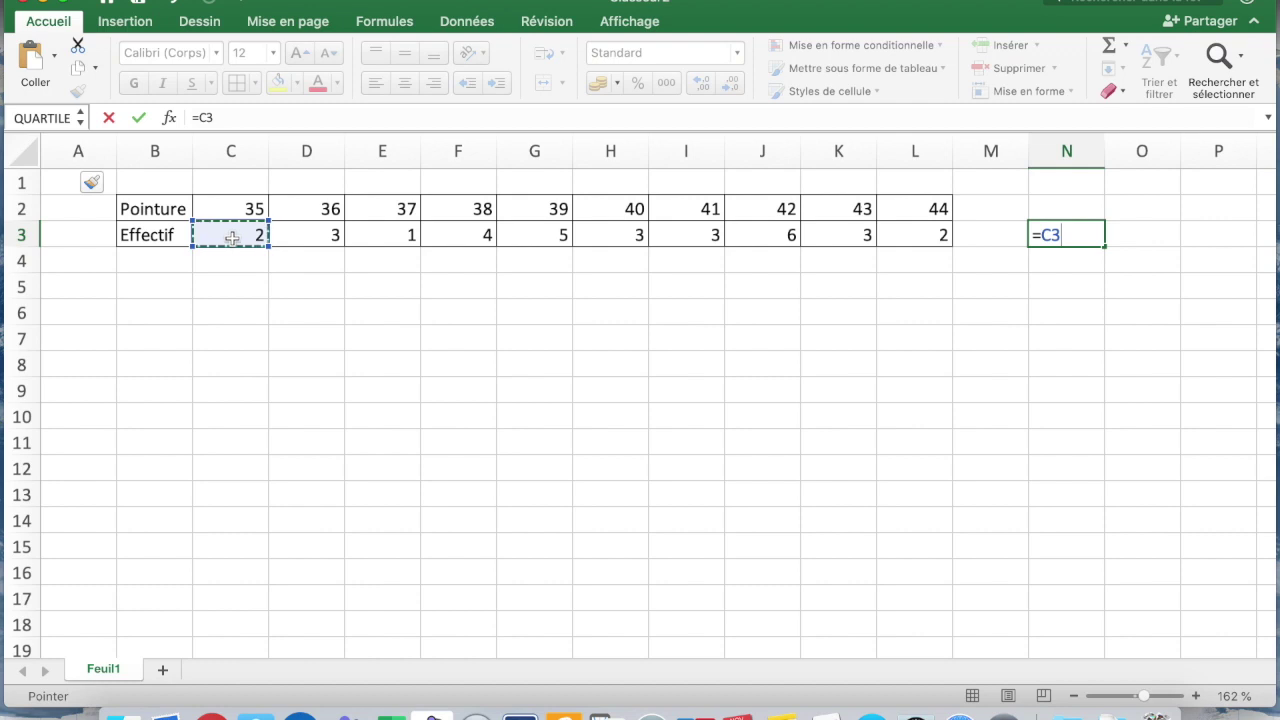
type("+")
left_click(320, 239)
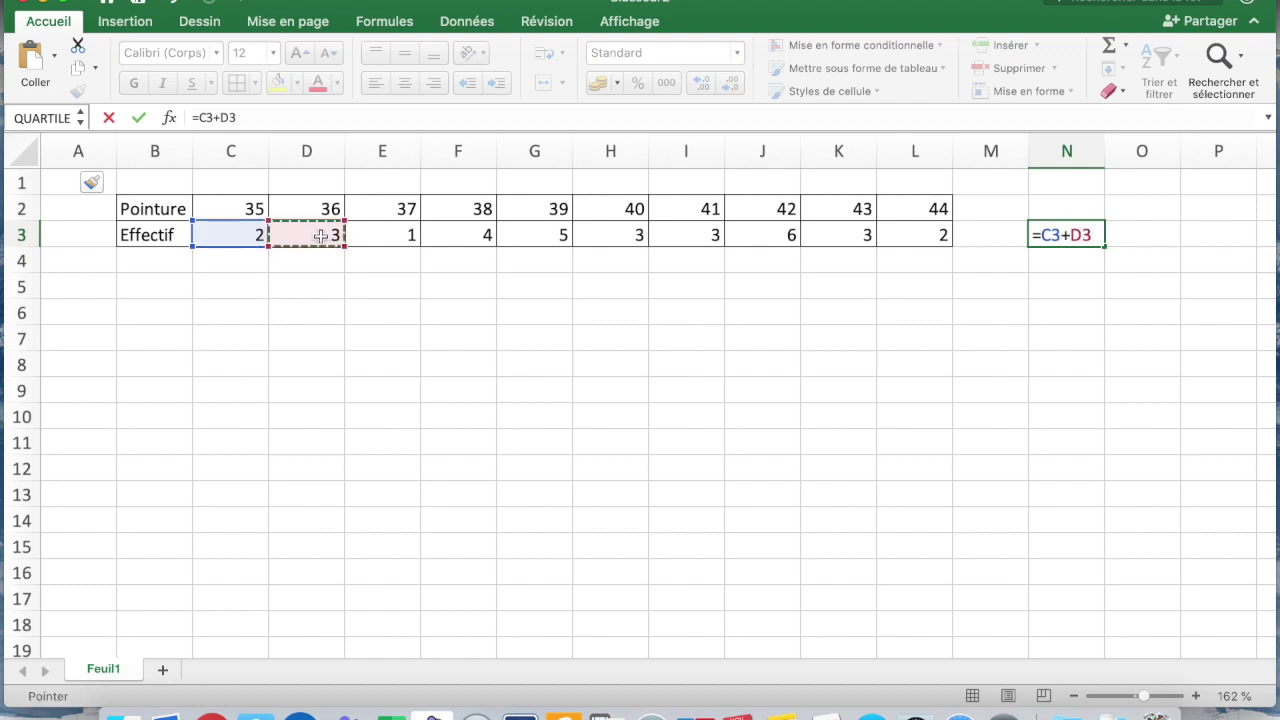
type("+")
left_click(398, 235)
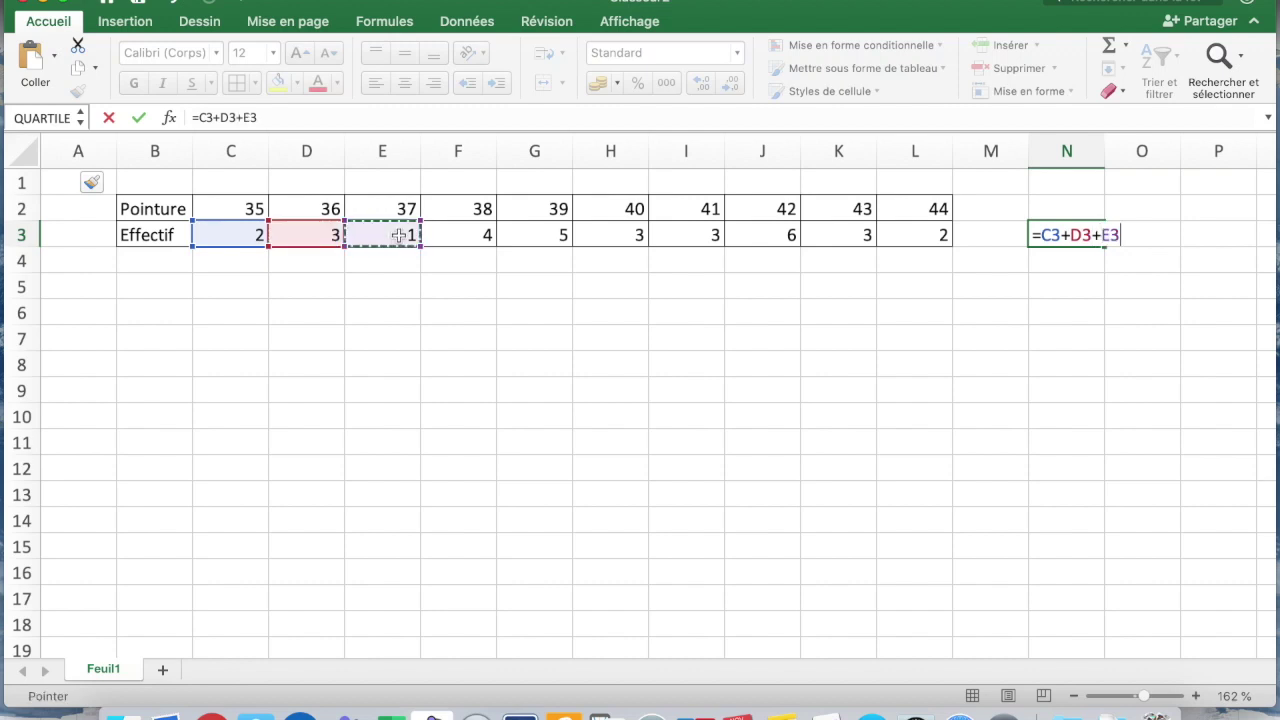
type("+")
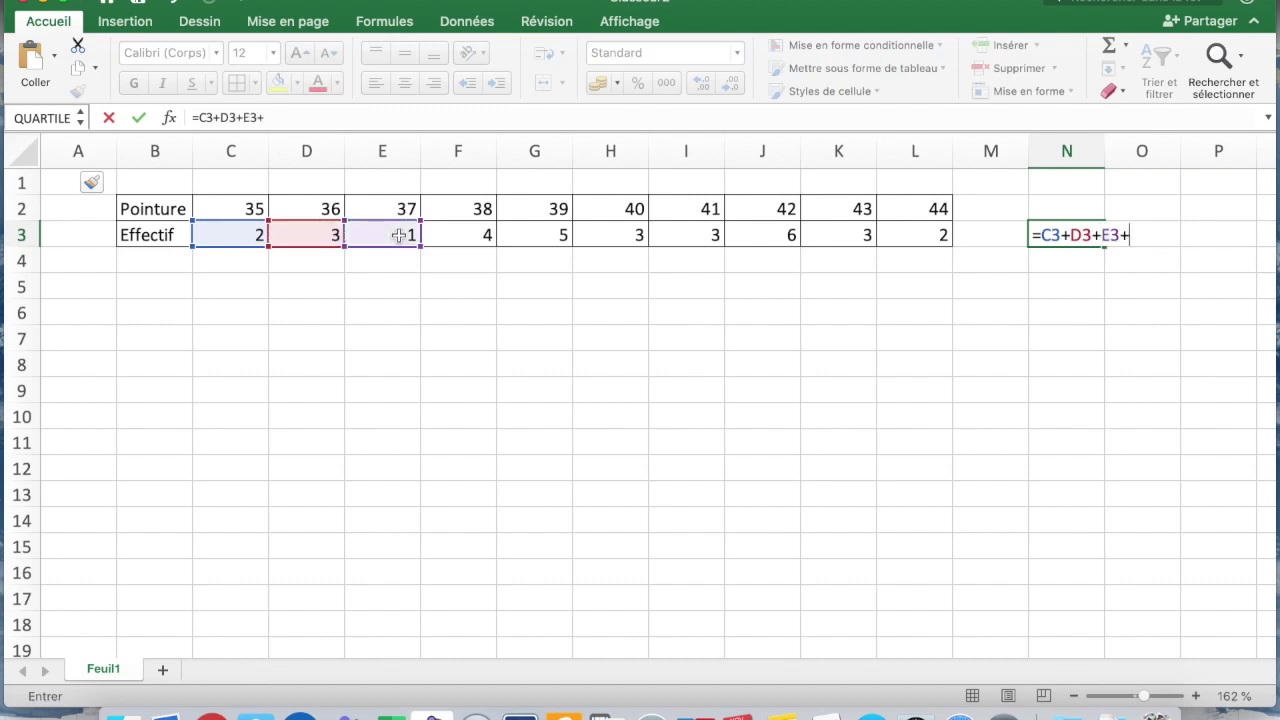
left_click(453, 236)
type("+")
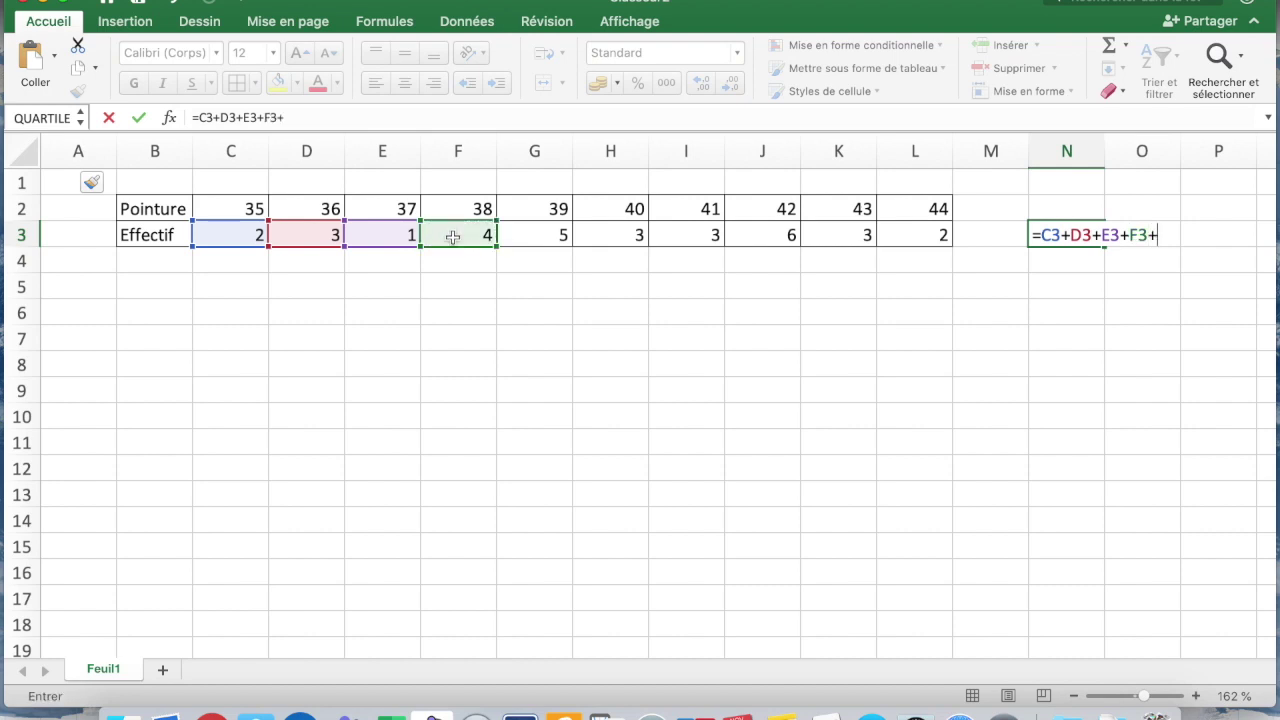
left_click(536, 234)
type("+")
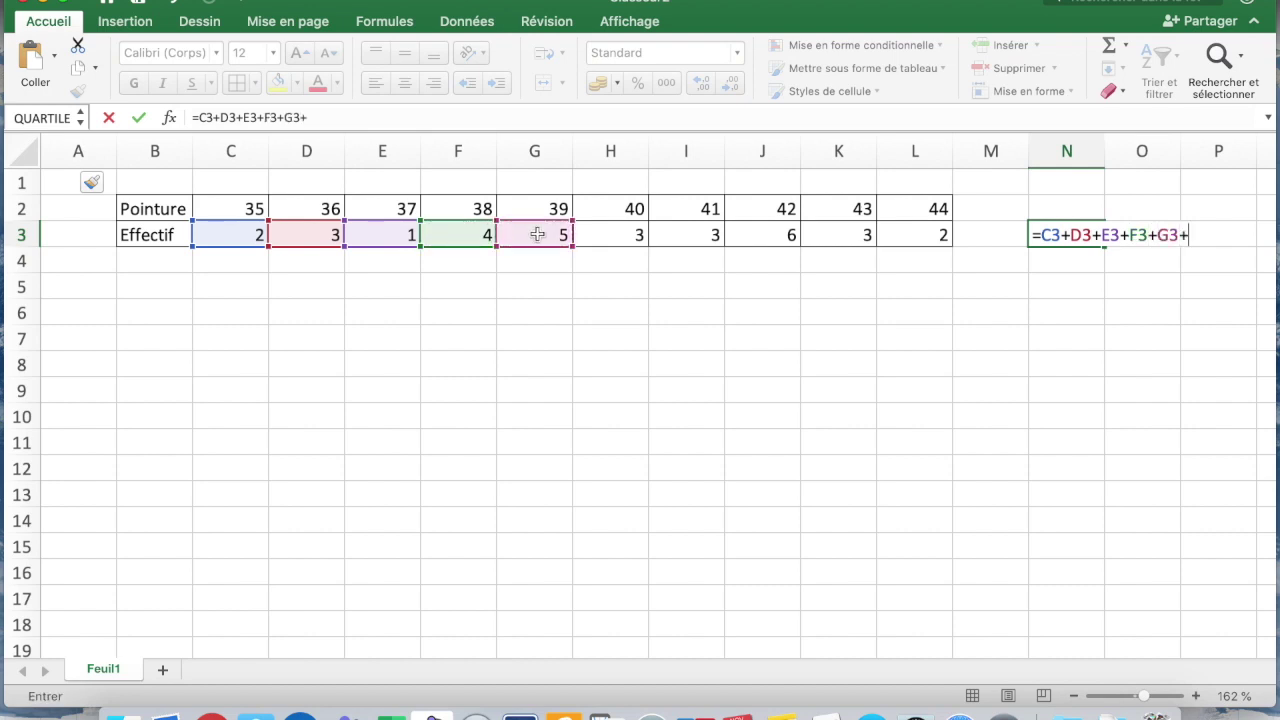
left_click(613, 240)
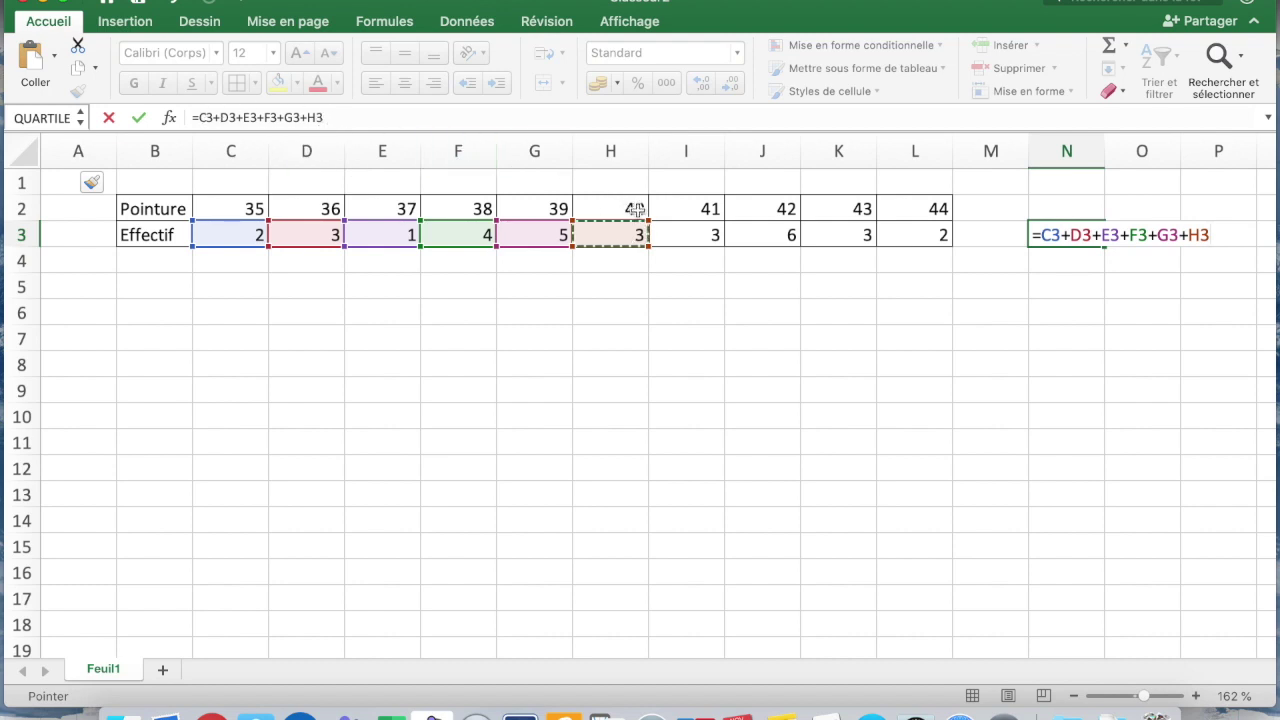
type("+")
left_click(678, 232)
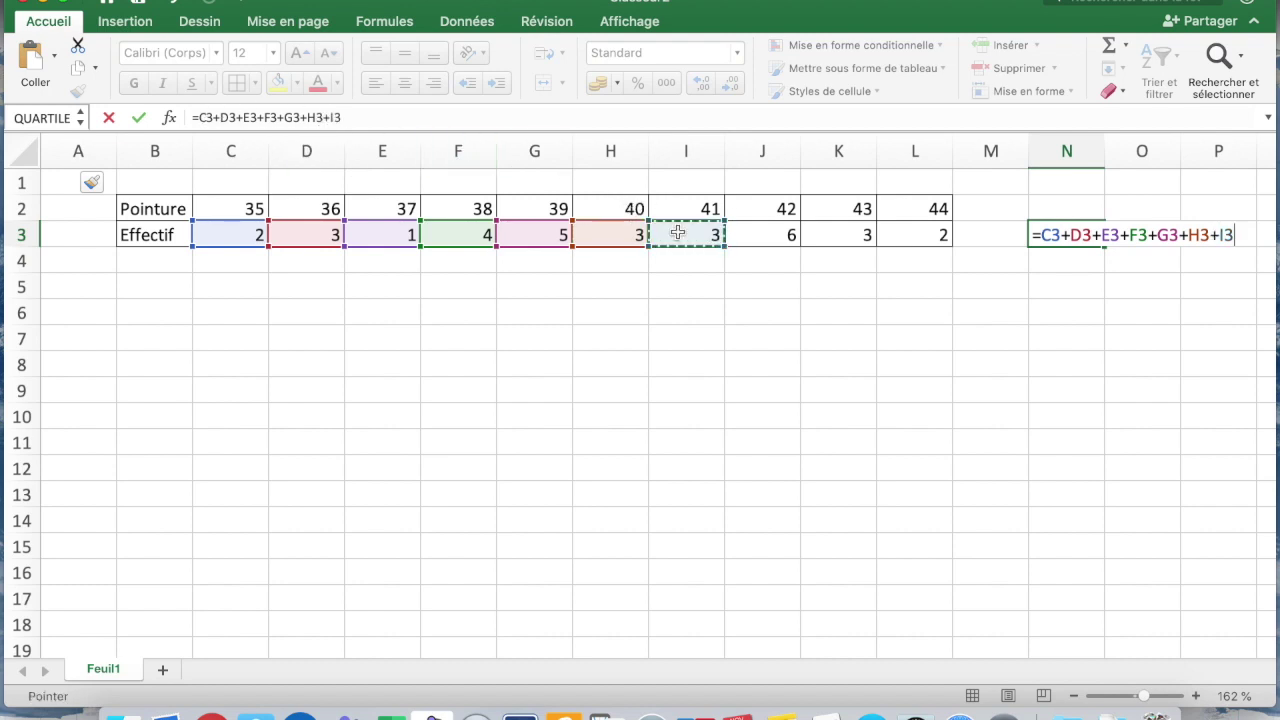
type("+")
left_click(763, 237)
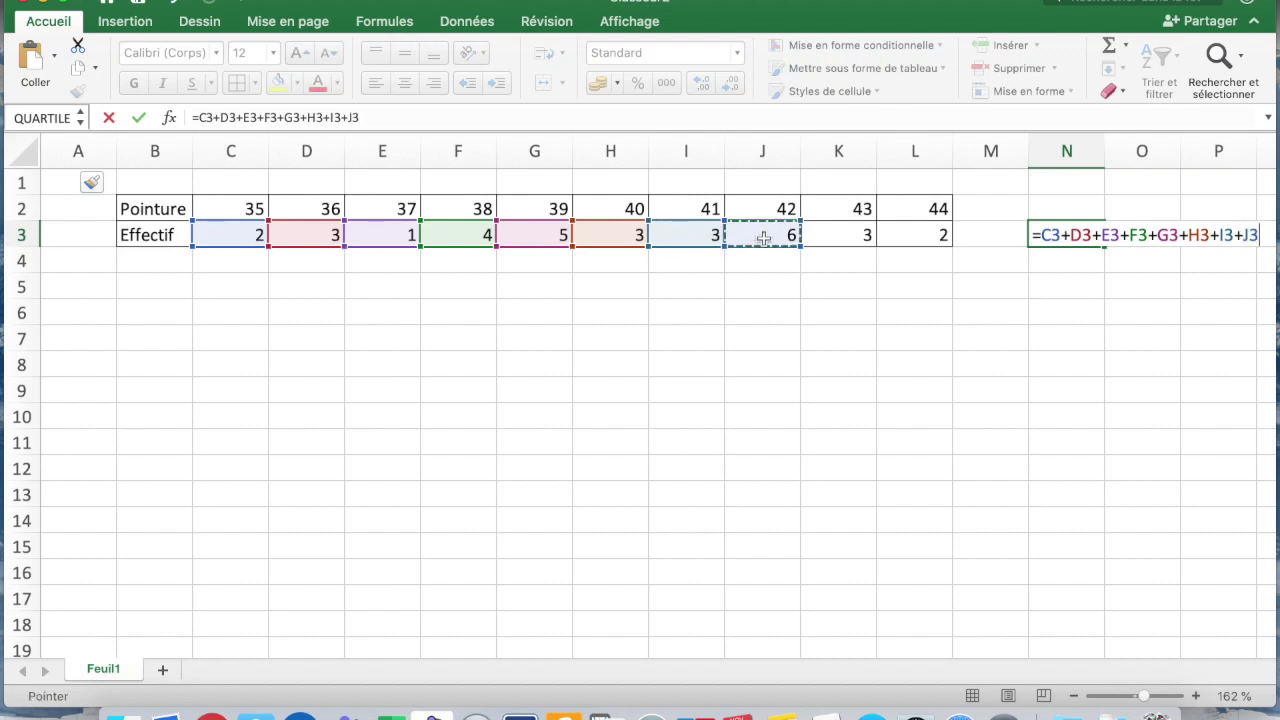
type("+")
left_click(845, 240)
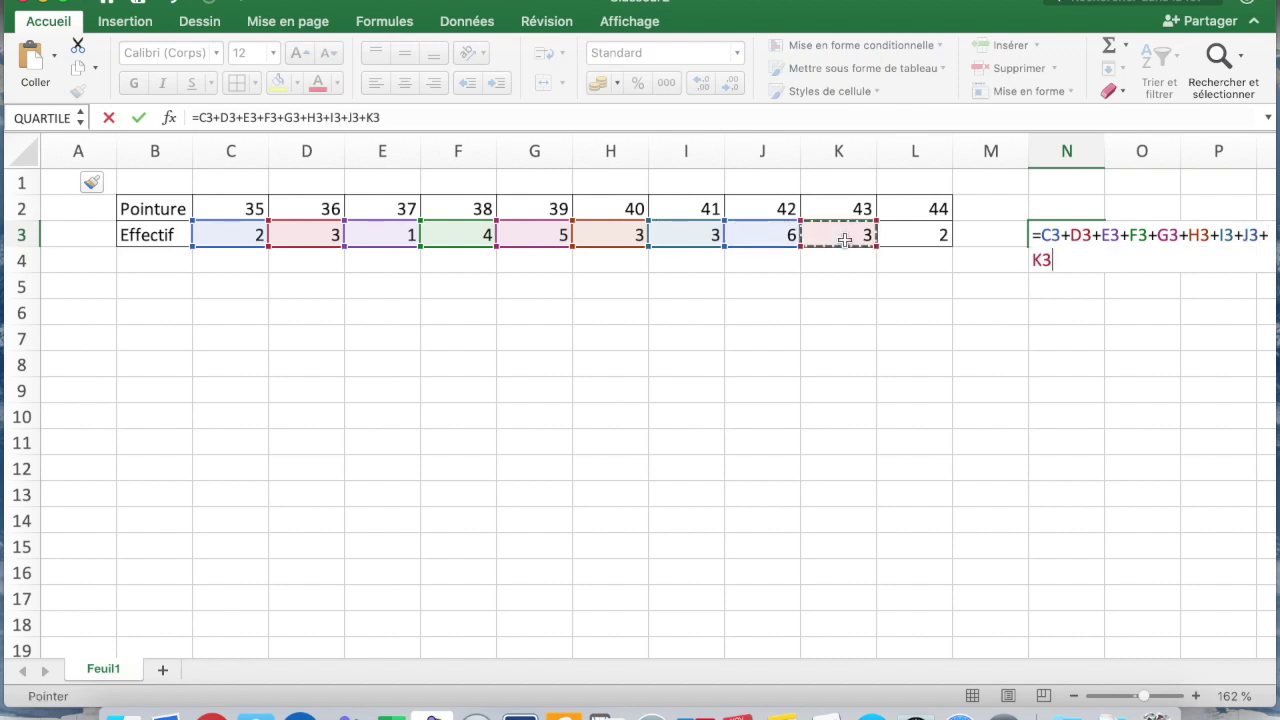
type("+")
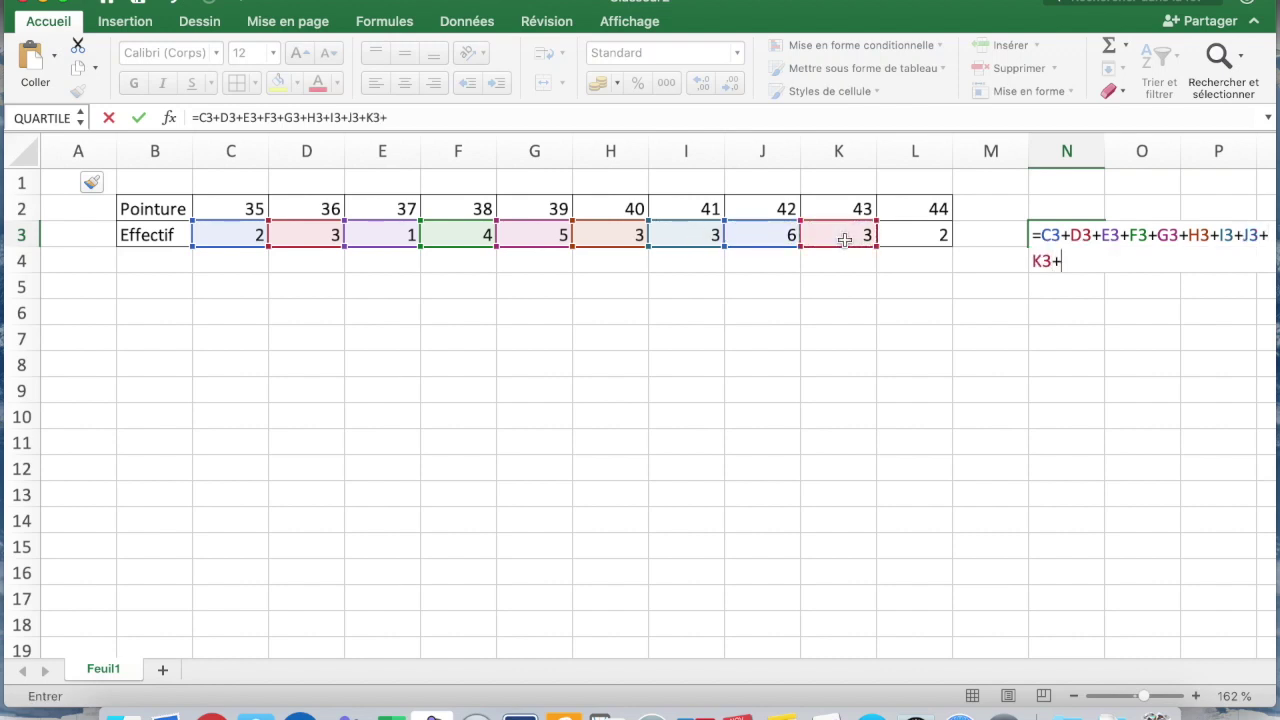
left_click(925, 237)
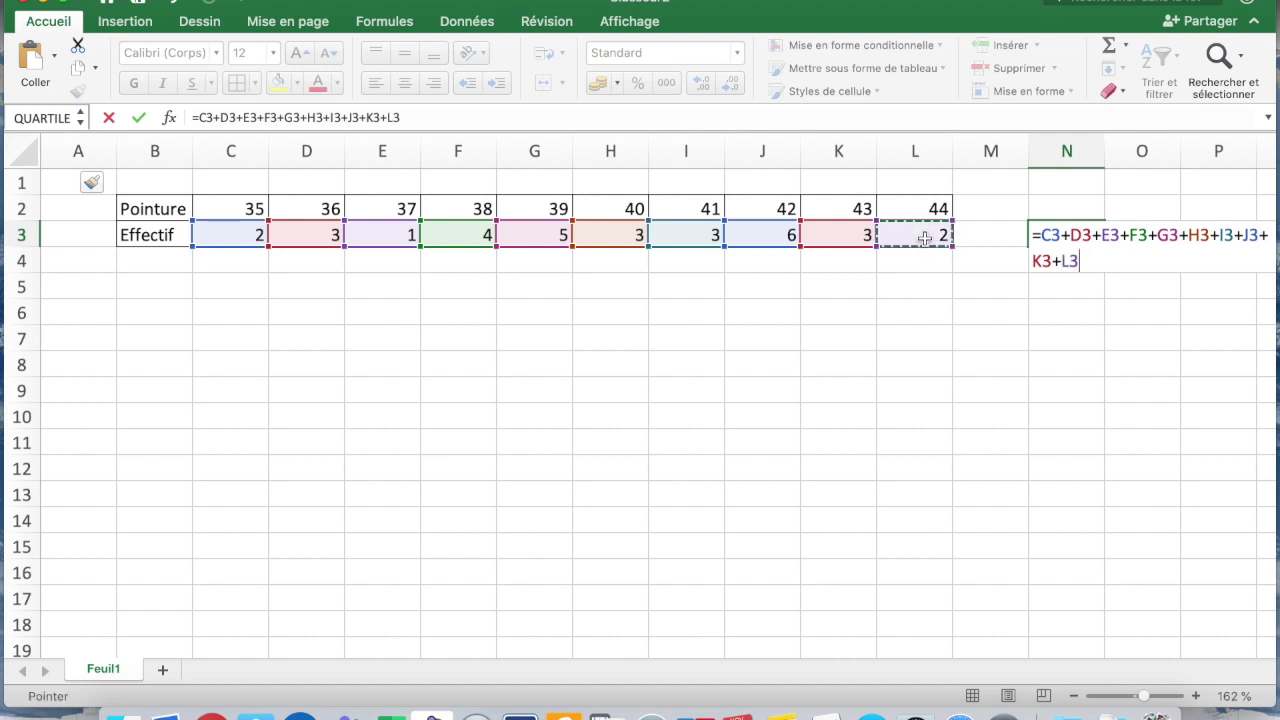
key("Return")
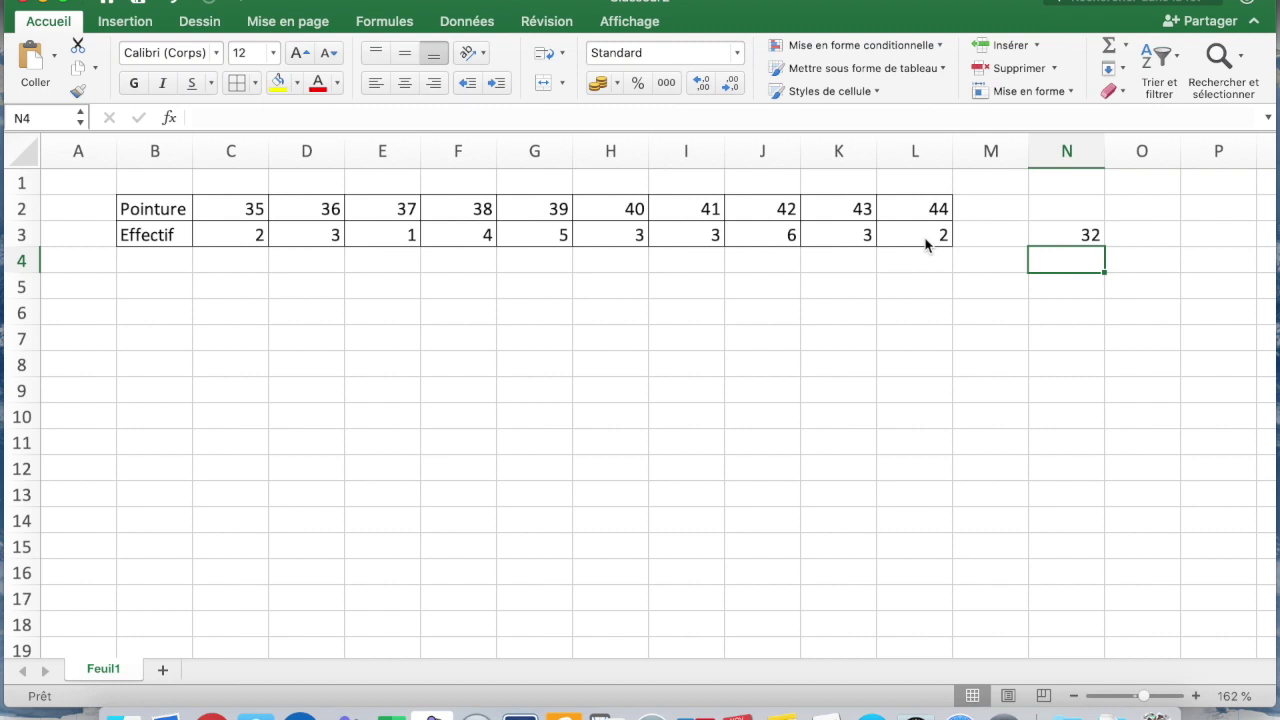
Replace the formula in N3 with =SOMME(C3:L3) to total the Effectif row
key("Up")
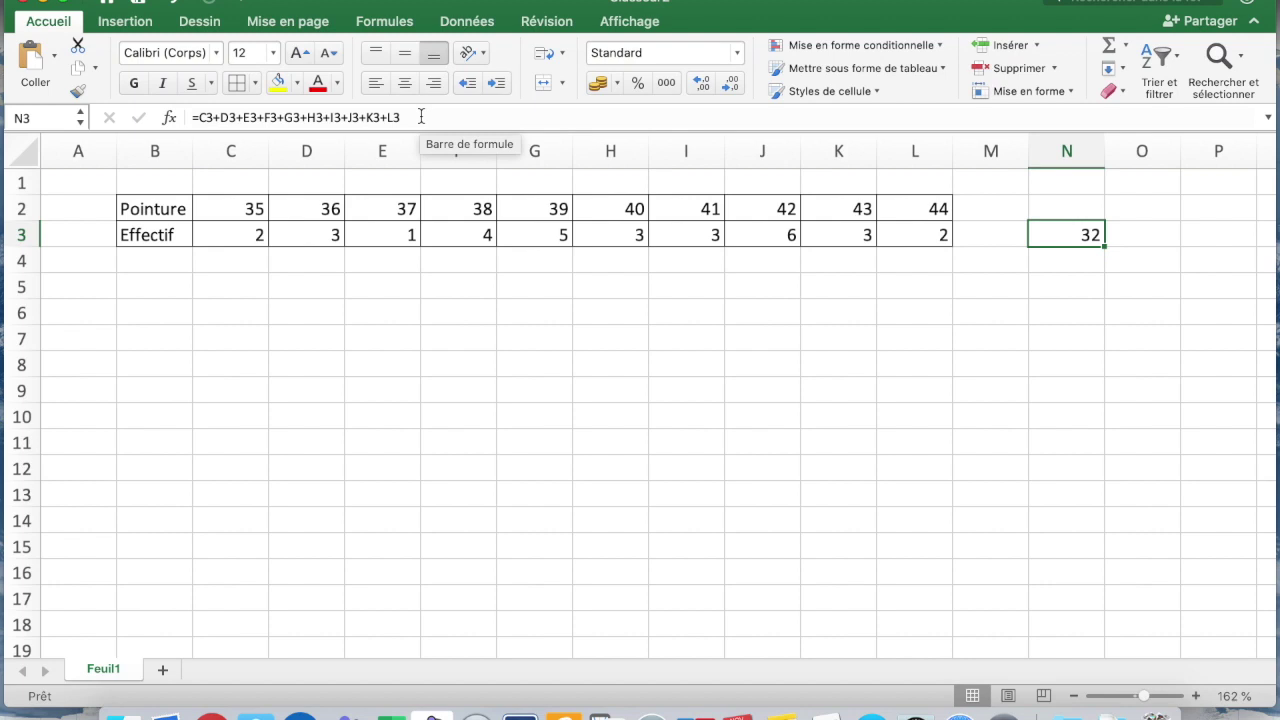
left_click_drag(421, 117, 185, 117)
key("BackSpace")
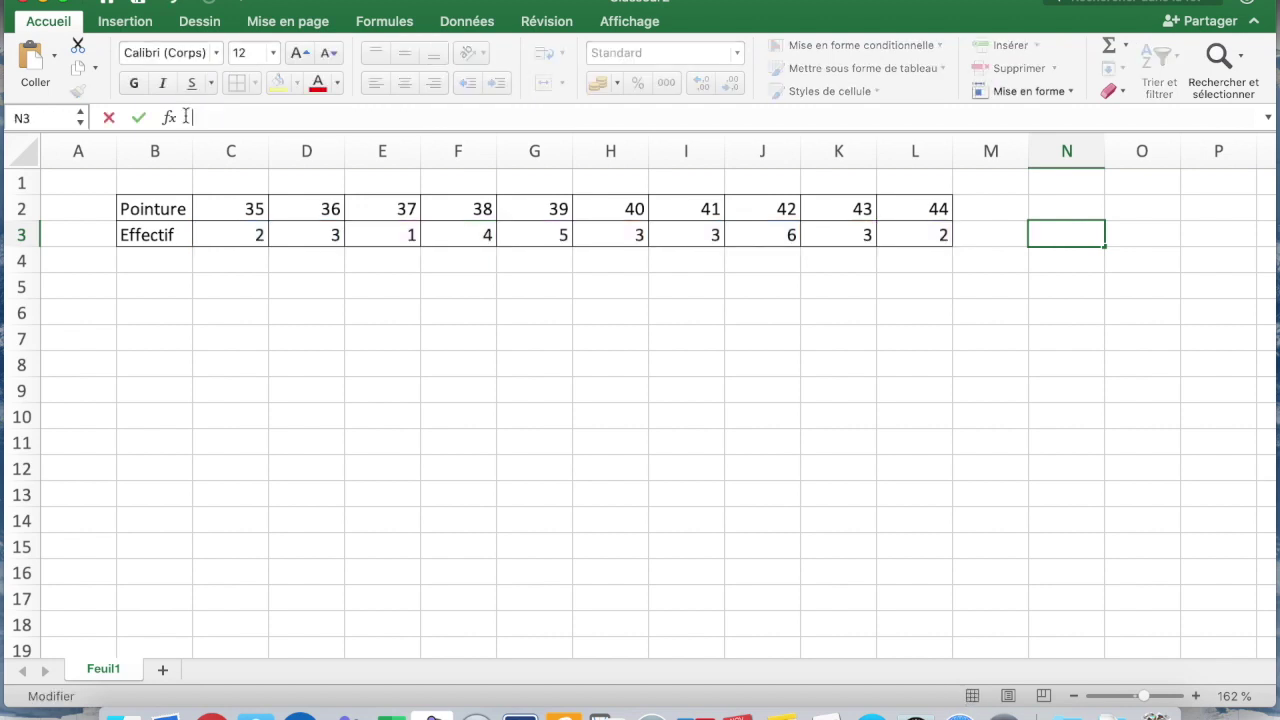
type("=")
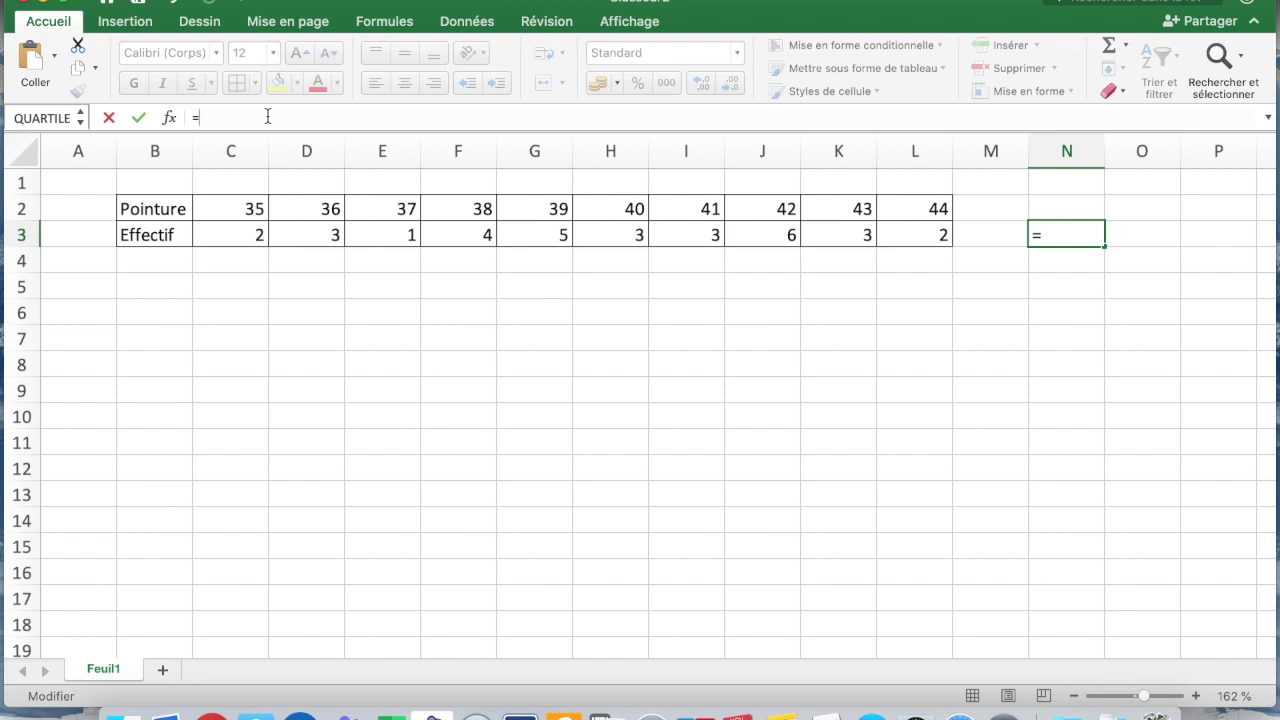
type("somme(")
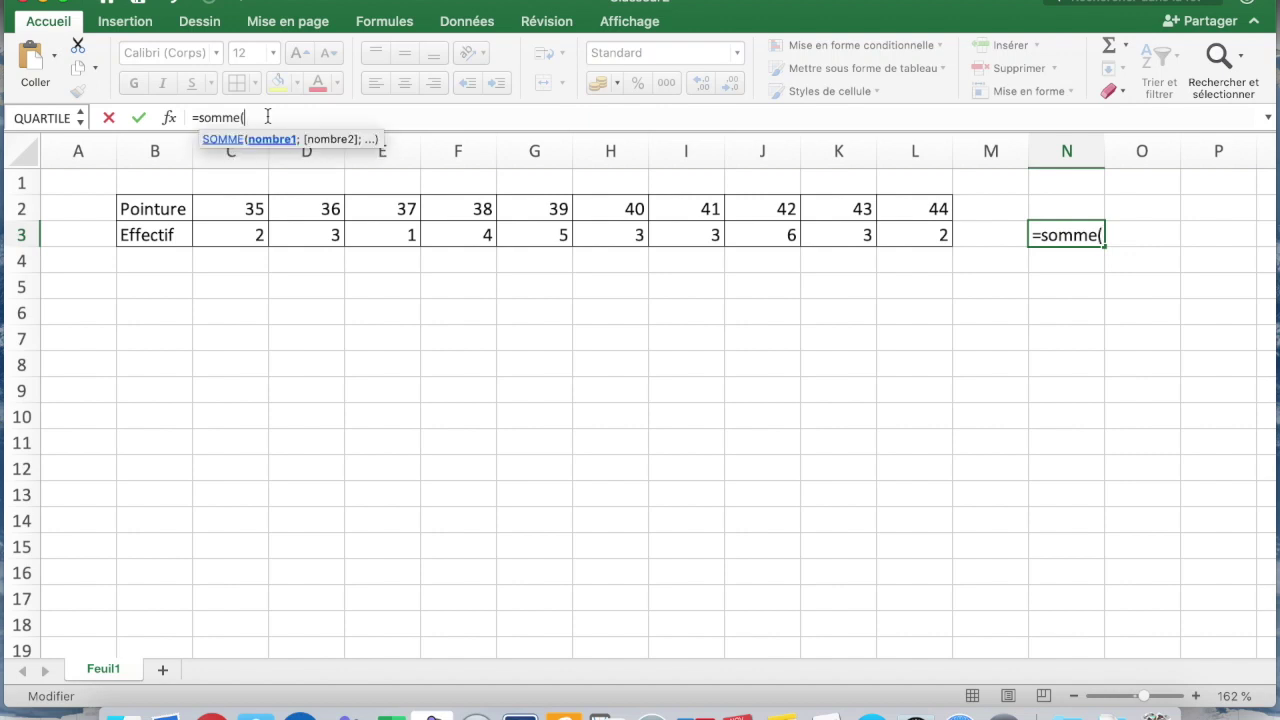
left_click(252, 232)
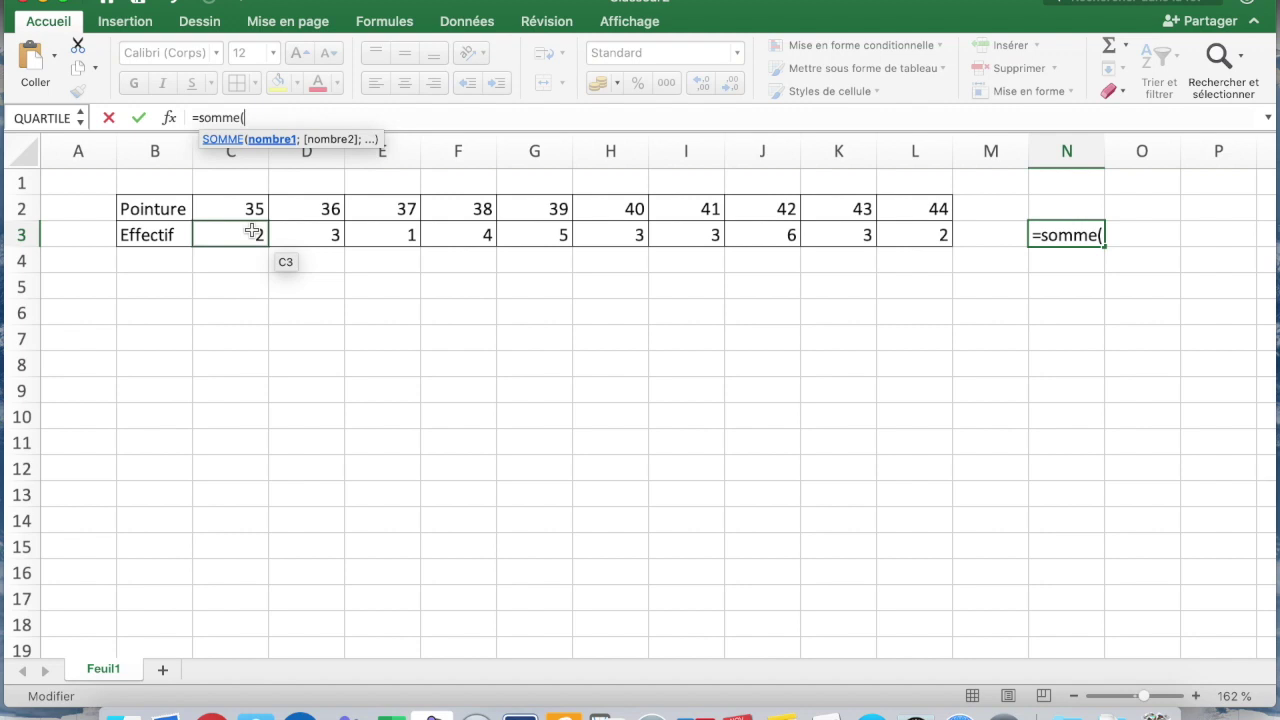
left_click_drag(252, 232, 893, 238)
key("Return")
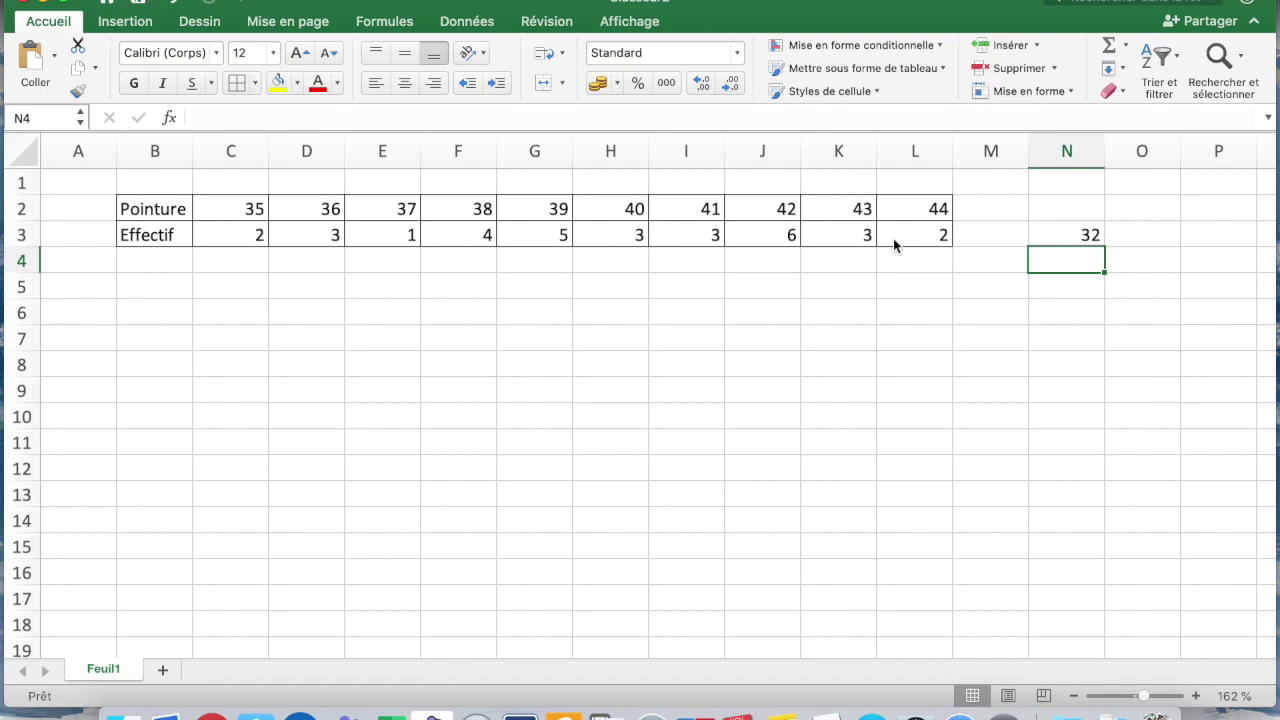
key("Up")
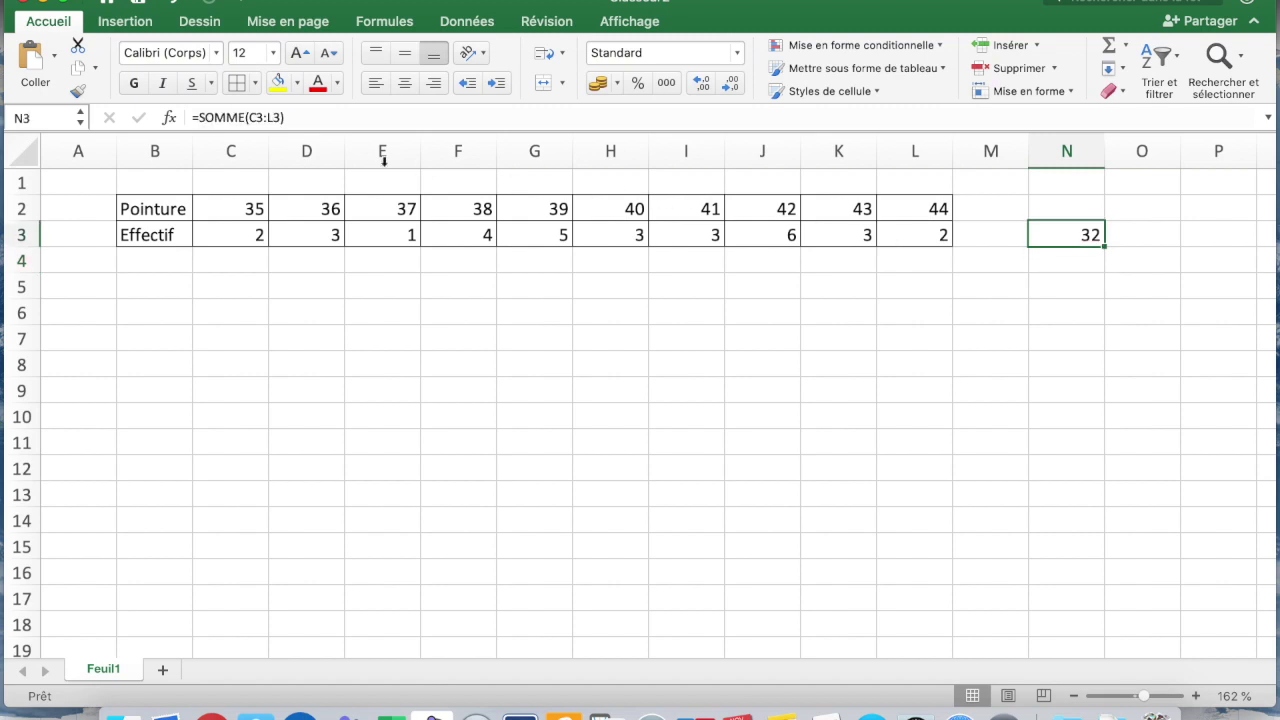
left_click_drag(304, 118, 184, 117)
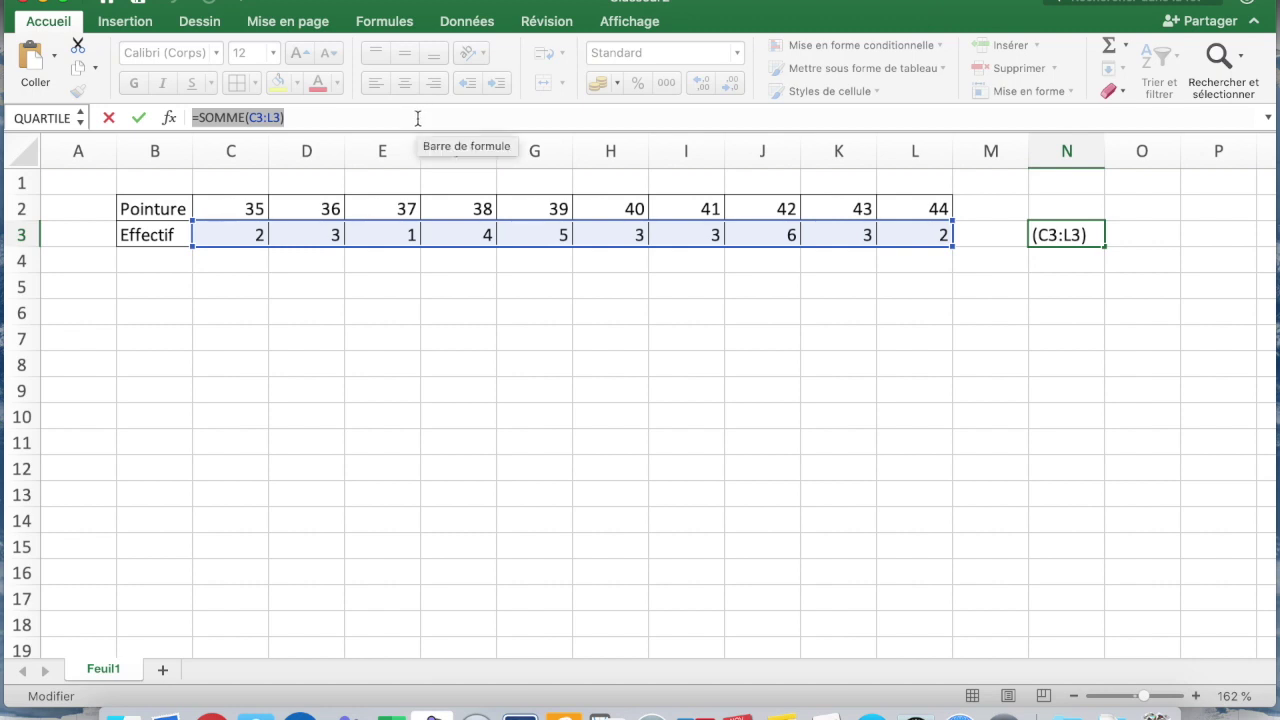
key("Return")
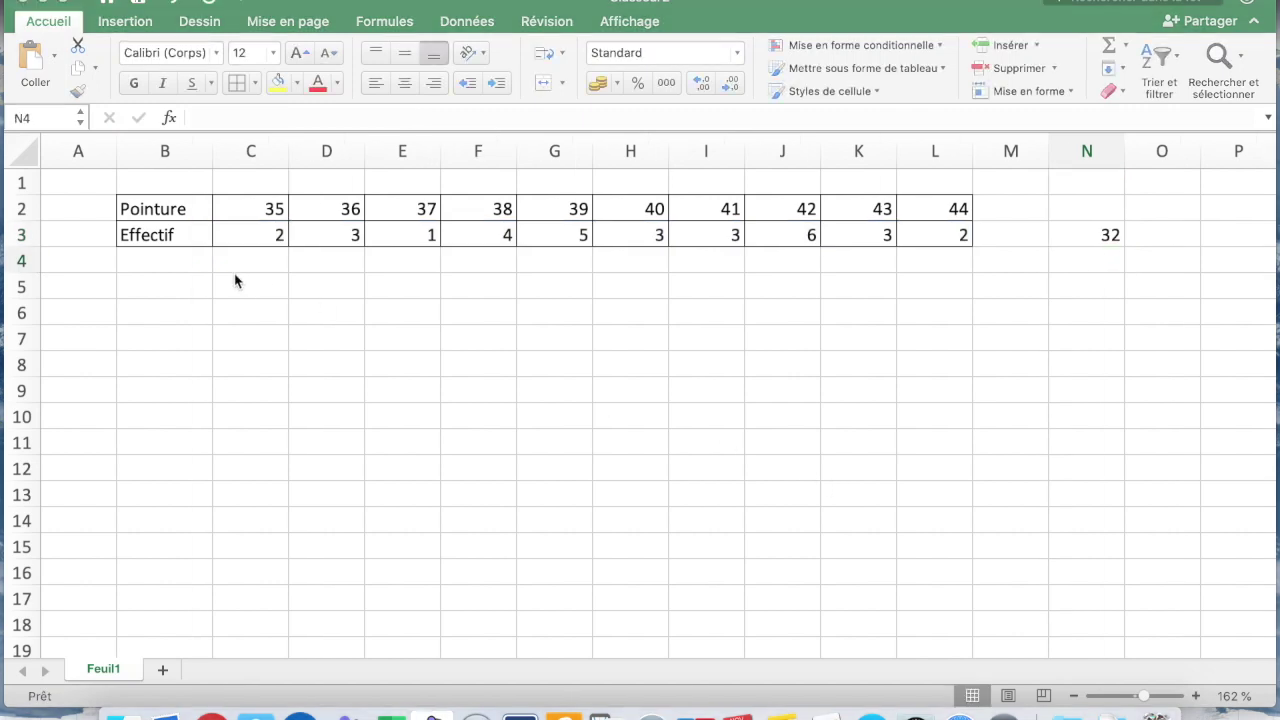
Label cell B4 "Fréquence" and apply borders to every cell in B4:L4 to extend the table
left_click(168, 262)
type("Fréquence")
key("Return")
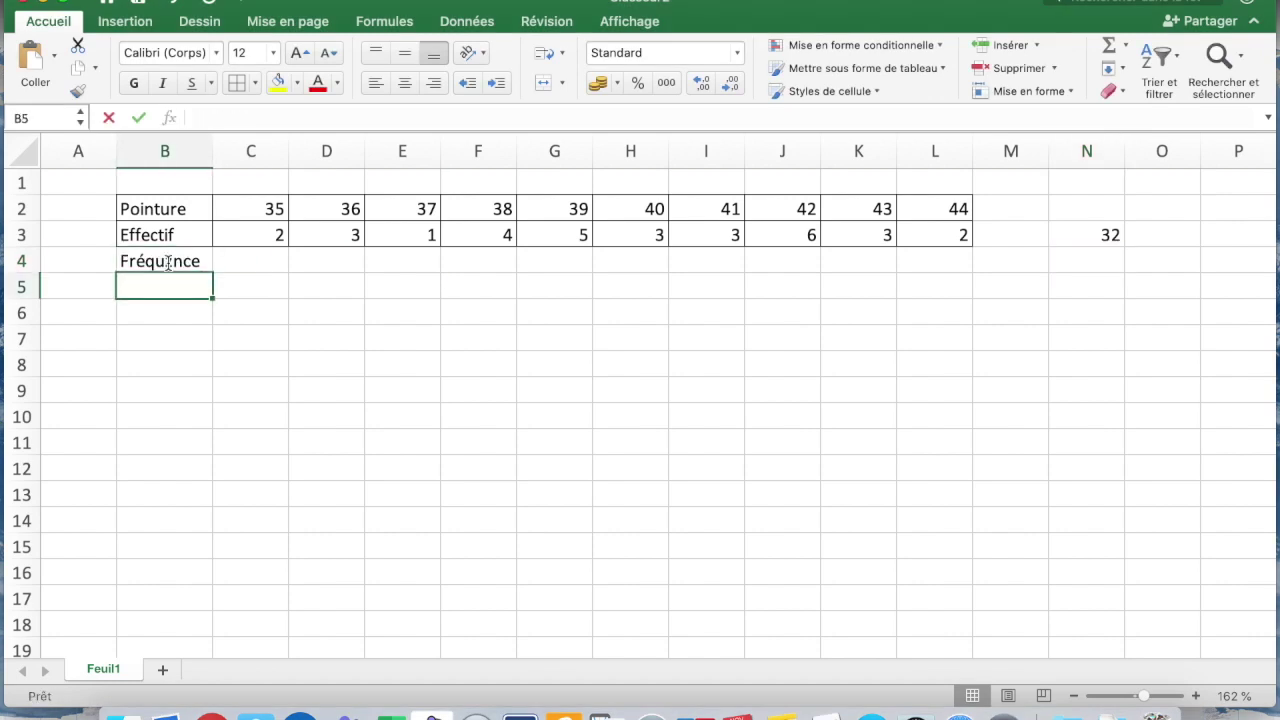
left_click(168, 262)
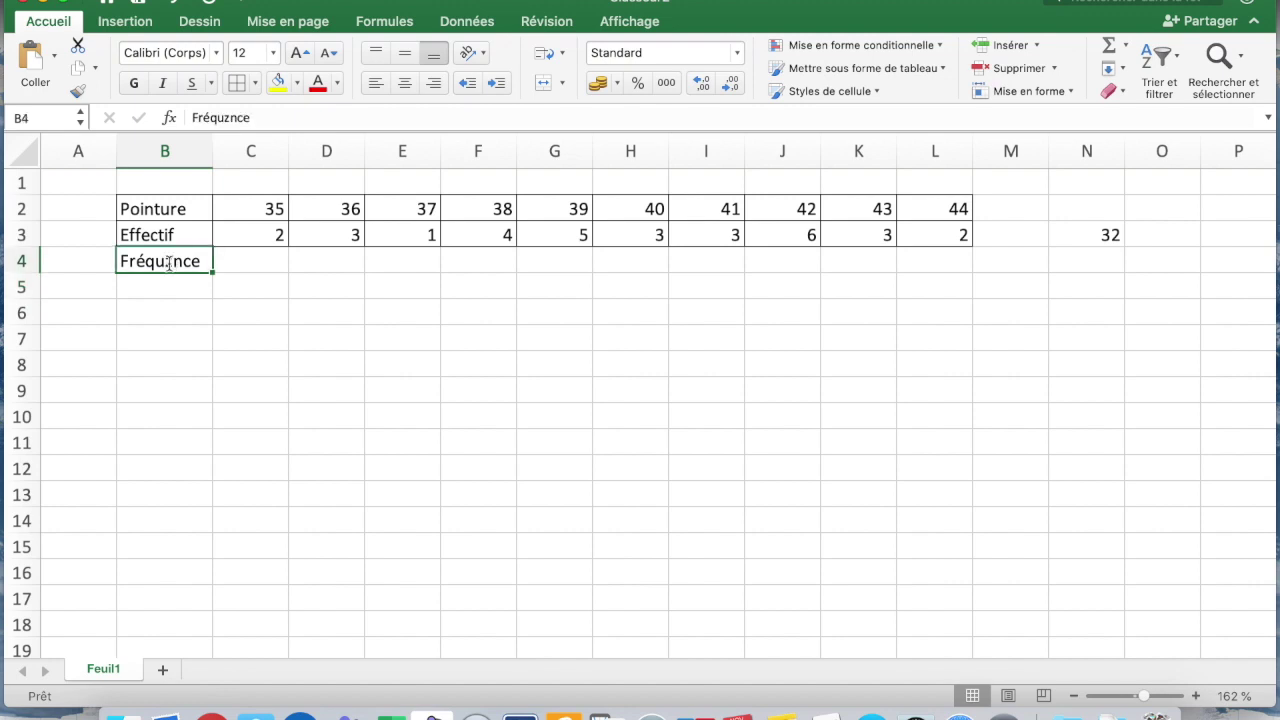
double_click(168, 262)
type("e")
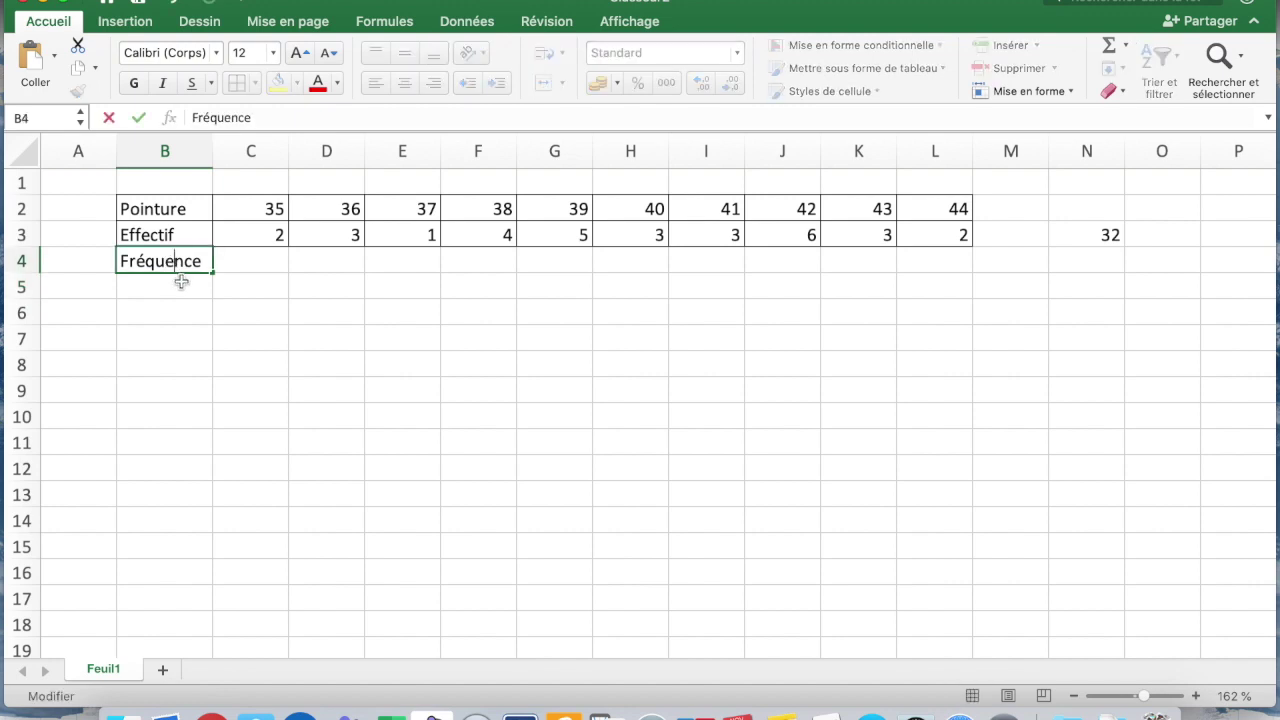
key("Tab")
left_click_drag(181, 262, 942, 268)
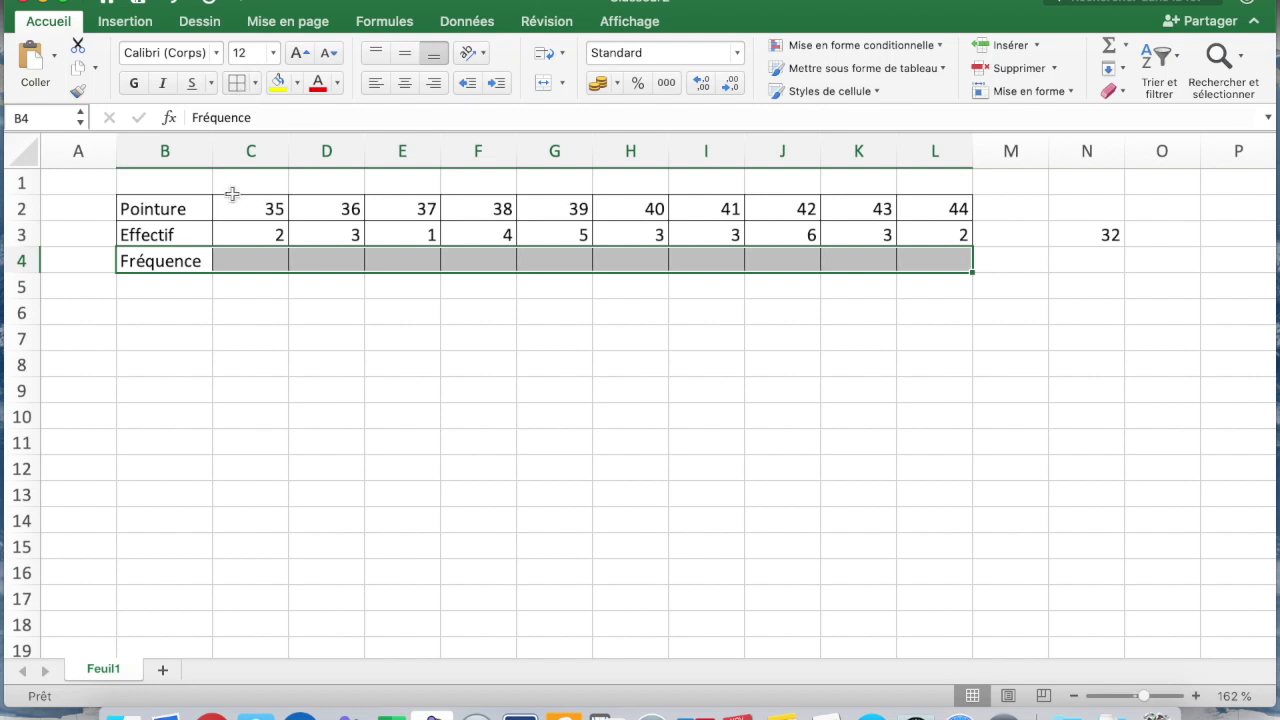
left_click(254, 366)
Calculate the frequency of shoe size 35 in C4 with the formula =C3/N3
left_click(251, 261)
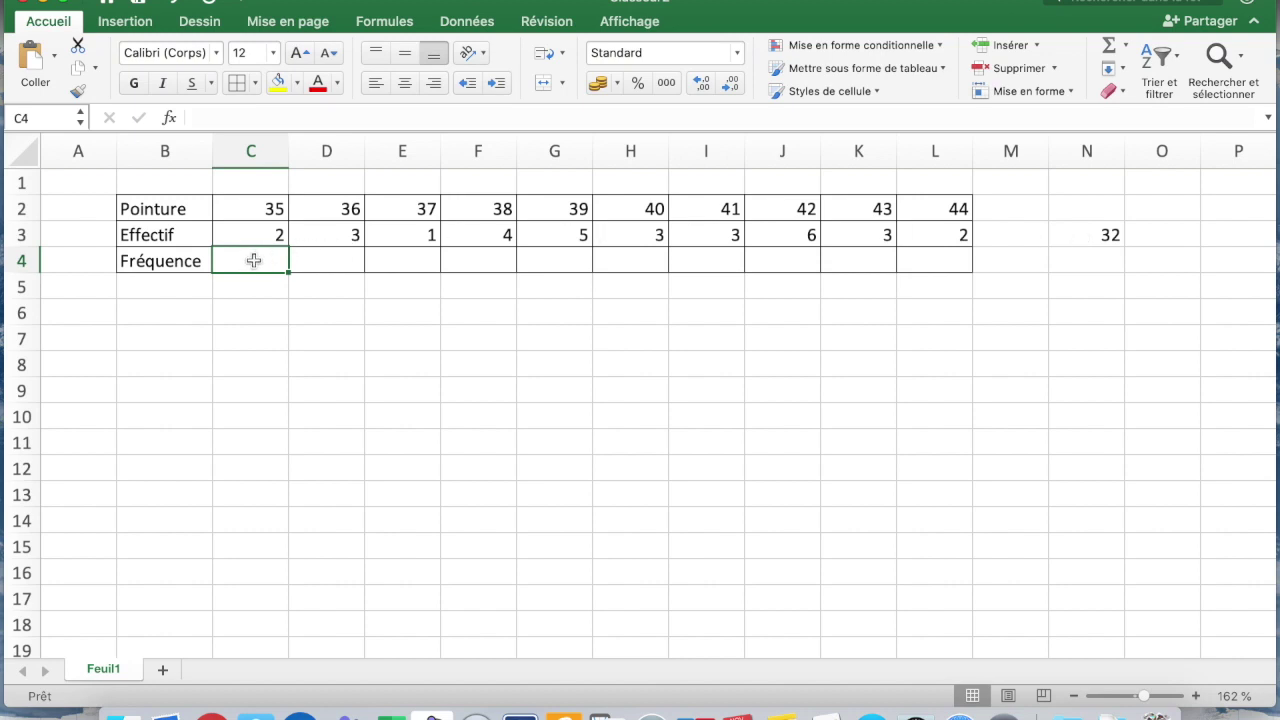
type("=")
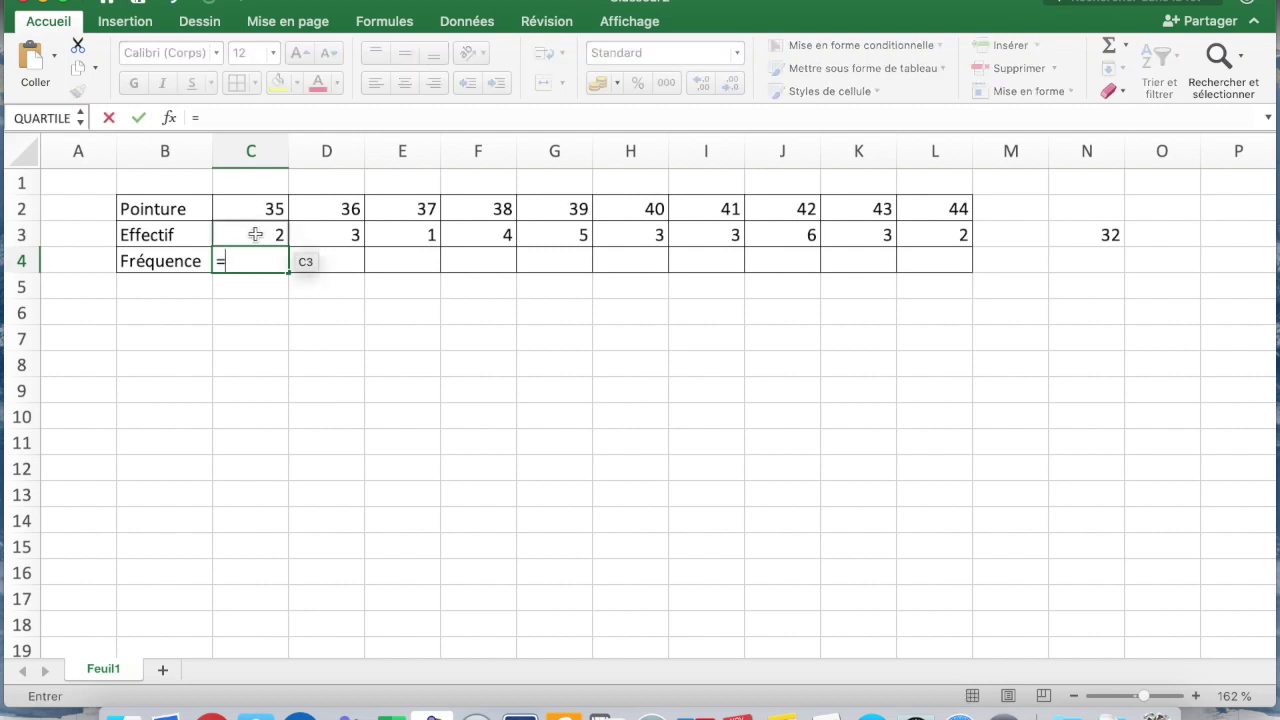
left_click(255, 234)
type("/")
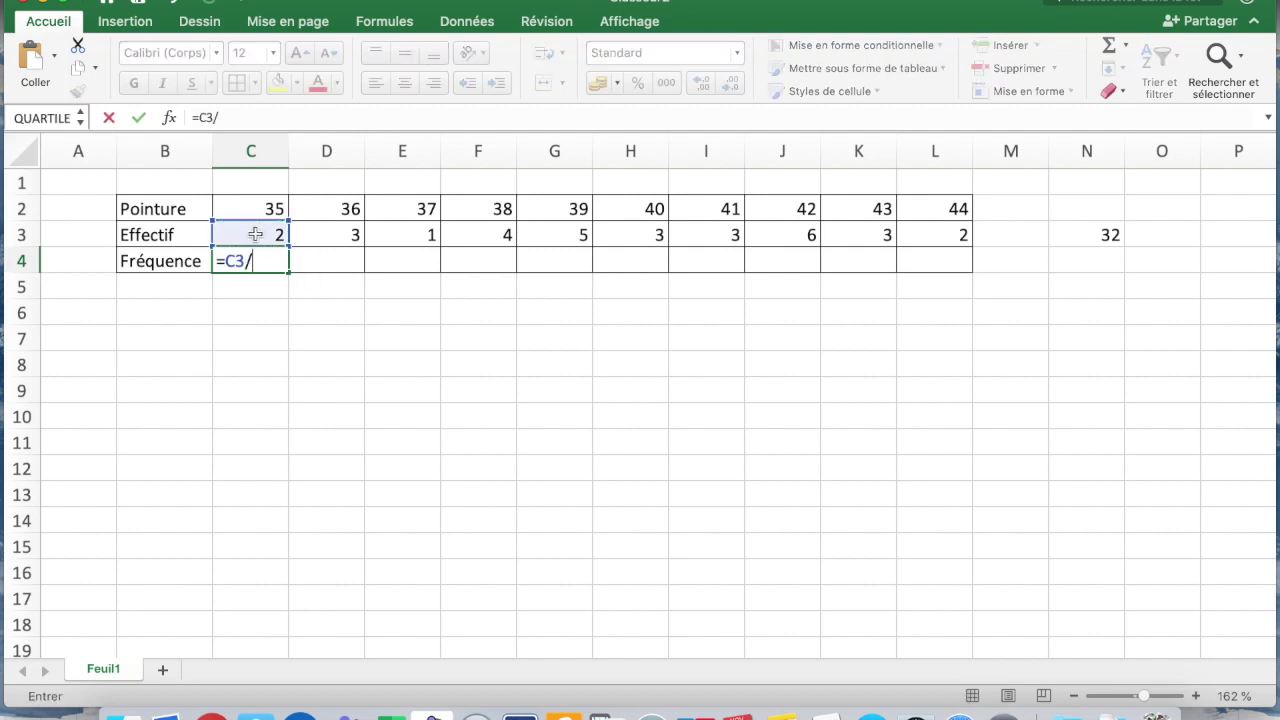
left_click(1086, 234)
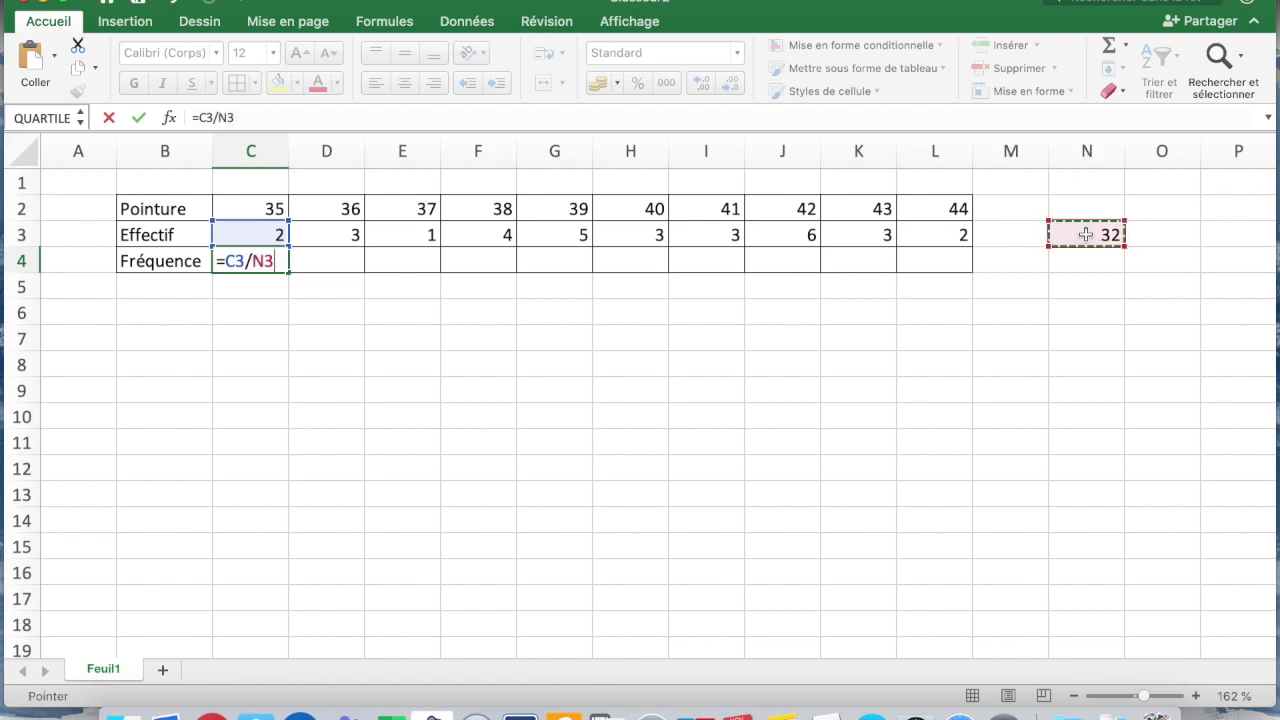
key("Return")
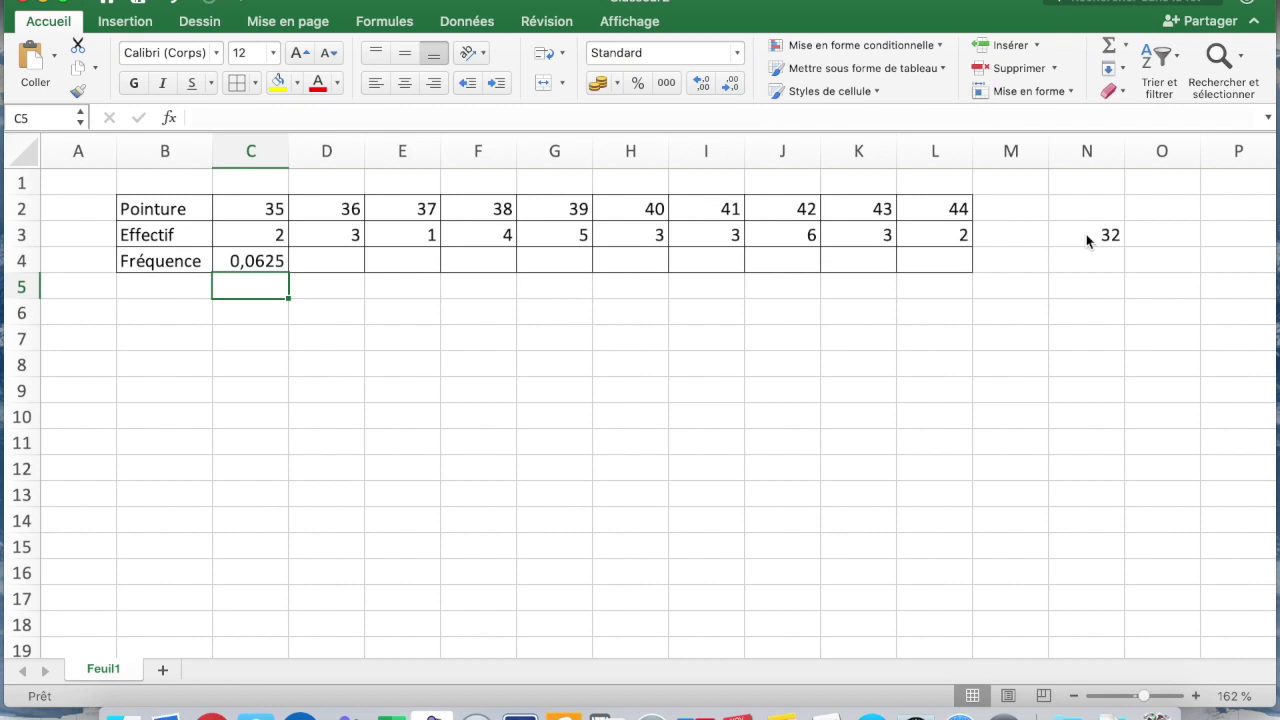
Calculate the frequency of shoe size 36 in D4 with the formula =D3/N3
left_click(342, 259)
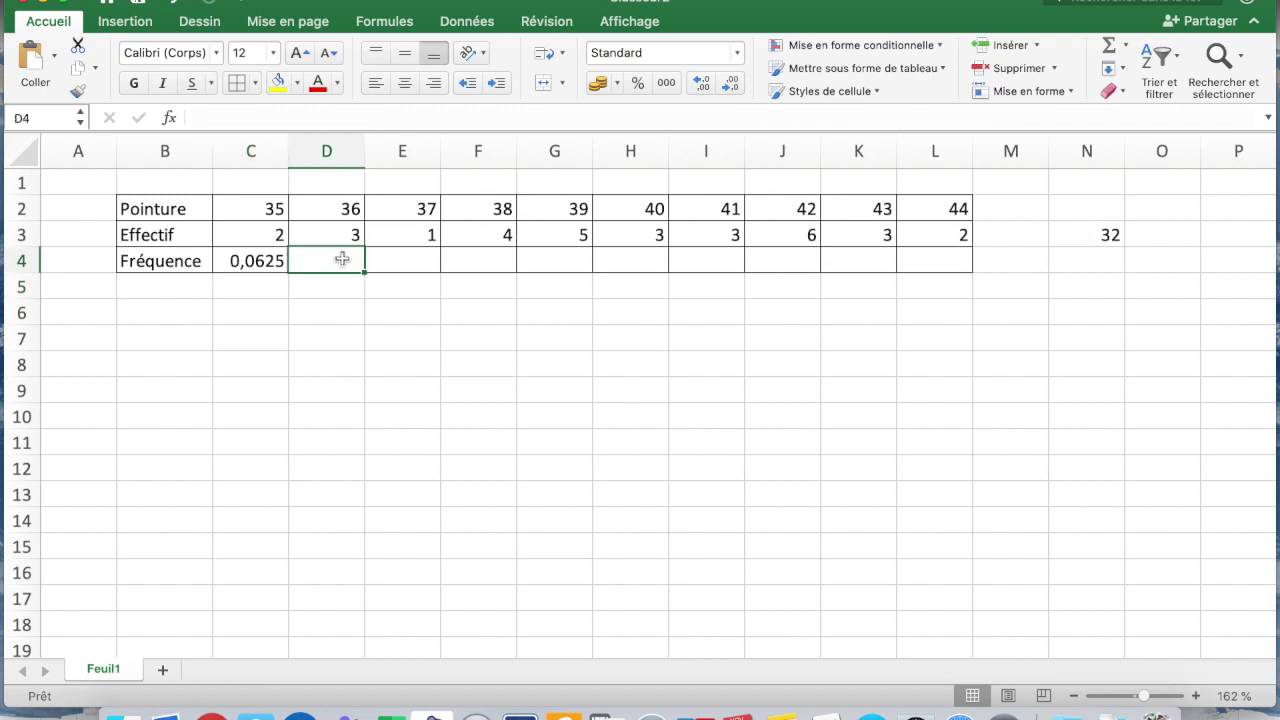
type("=")
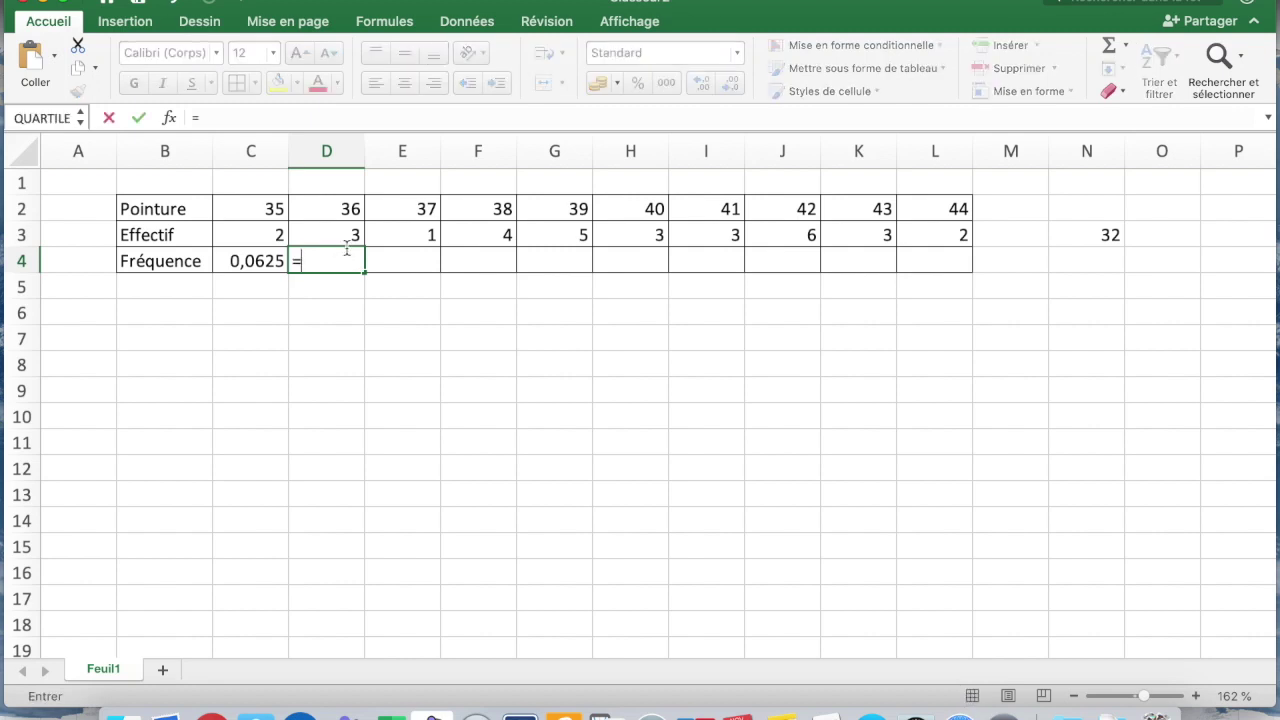
left_click(347, 235)
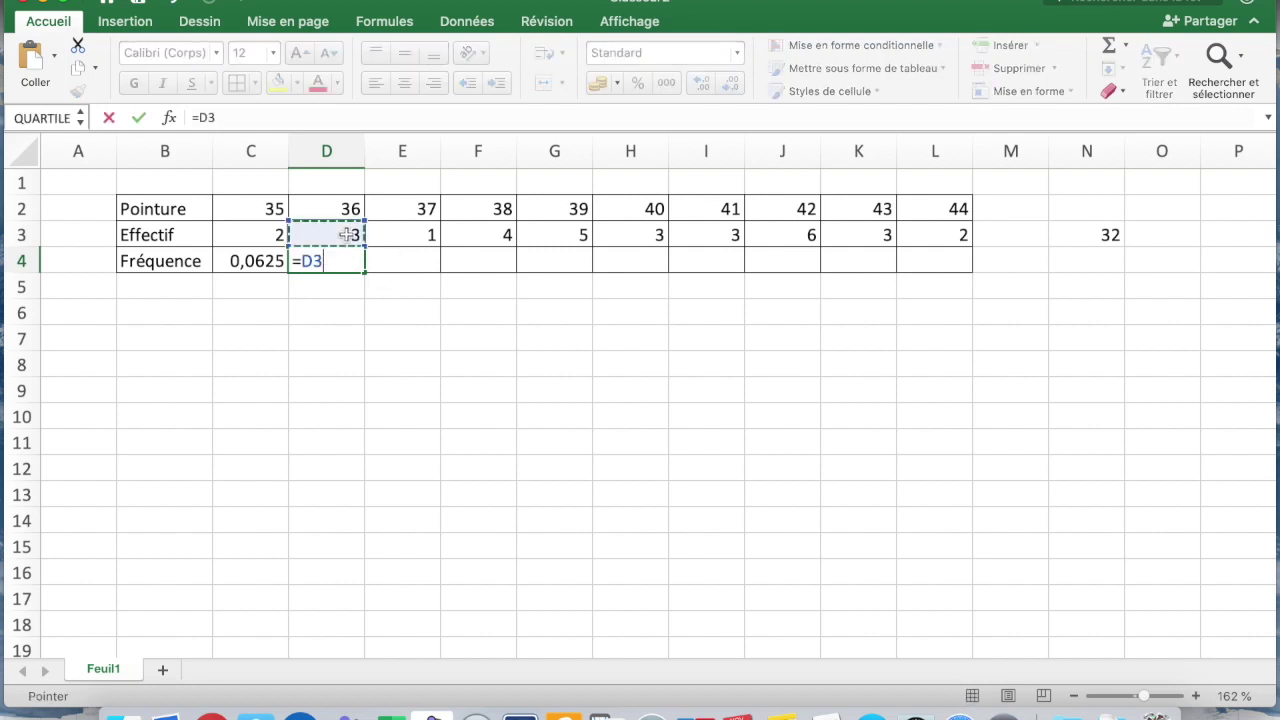
type("/")
left_click(1094, 234)
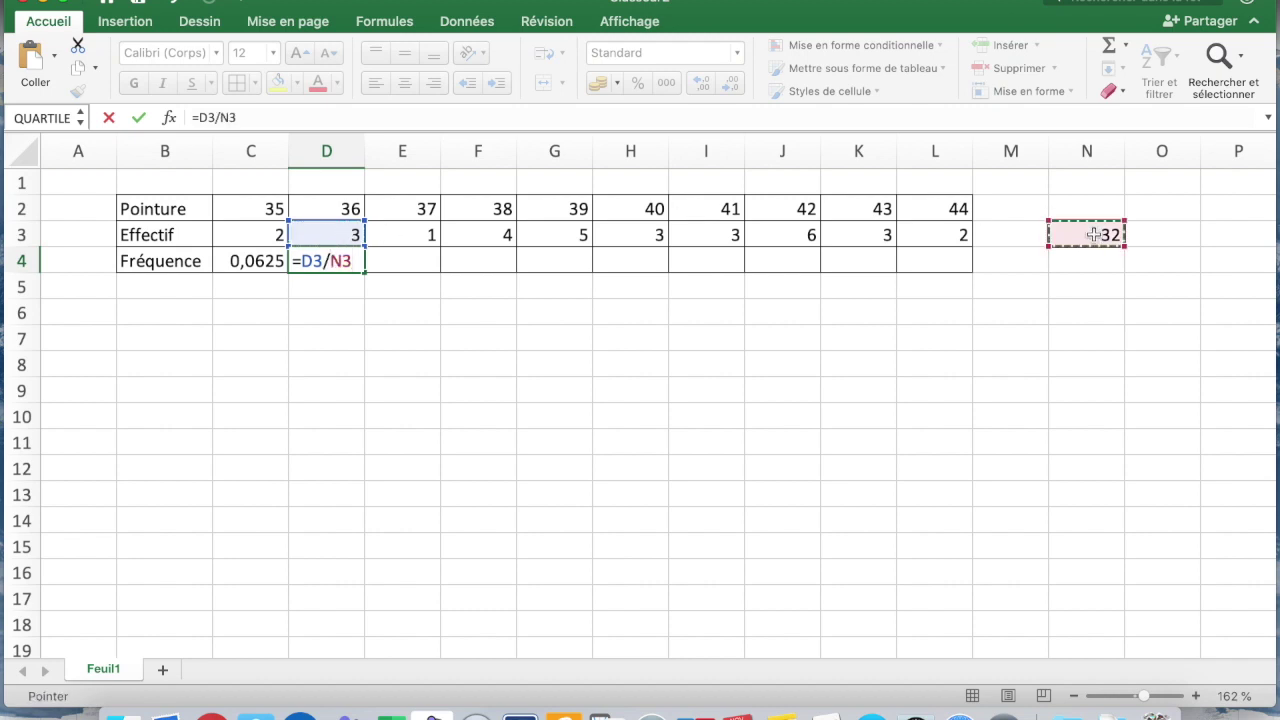
key("Return")
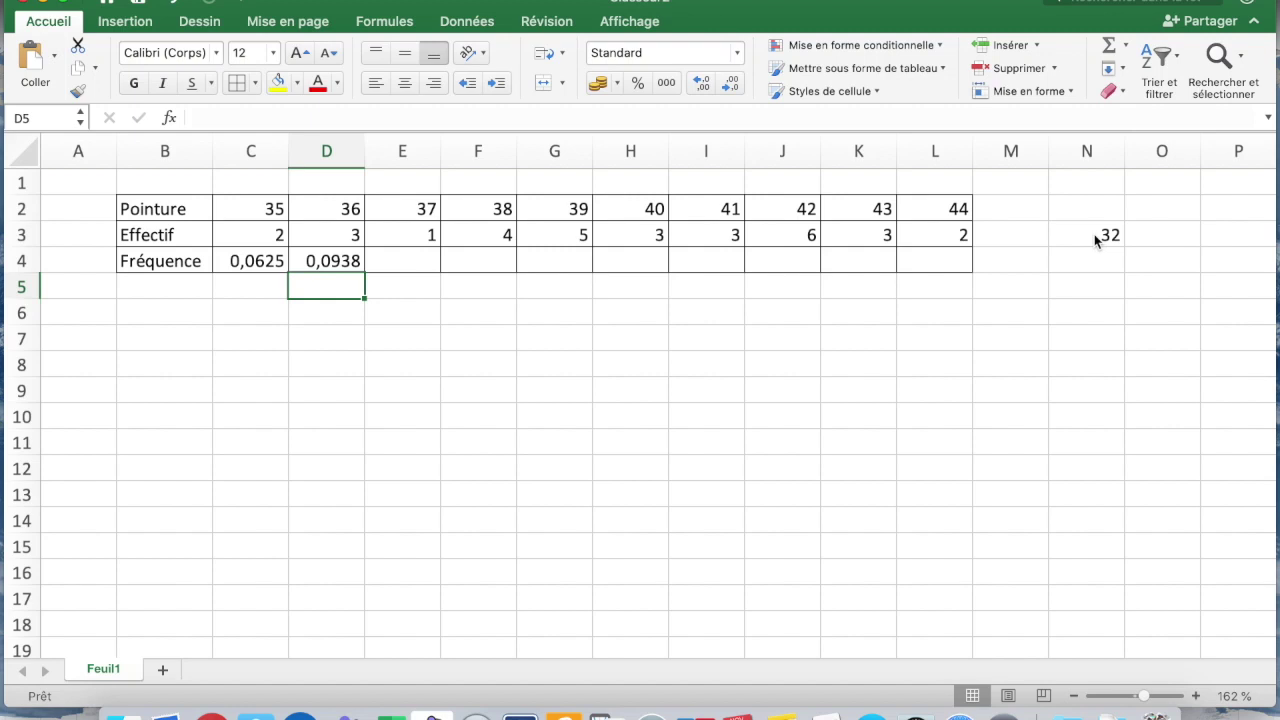
Try to extend the D4 frequency formula into E4 and inspect which cells the copied formula references
left_click(340, 265)
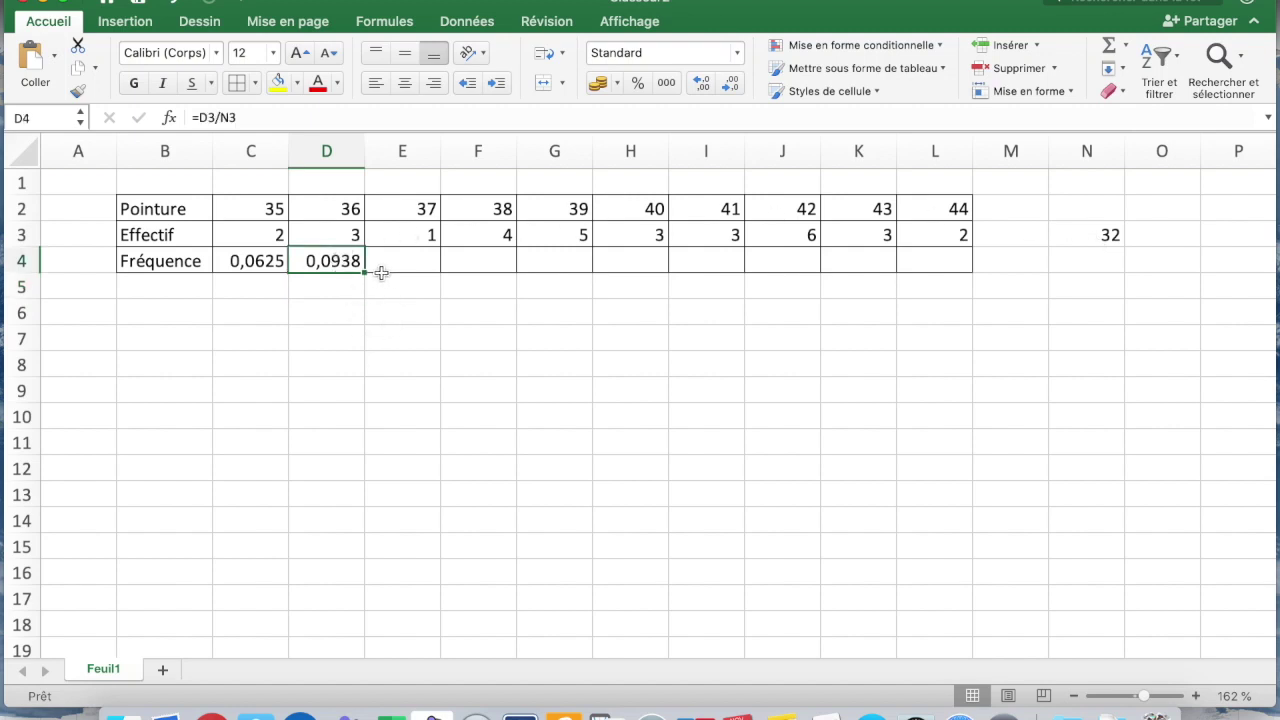
left_click_drag(365, 271, 418, 268)
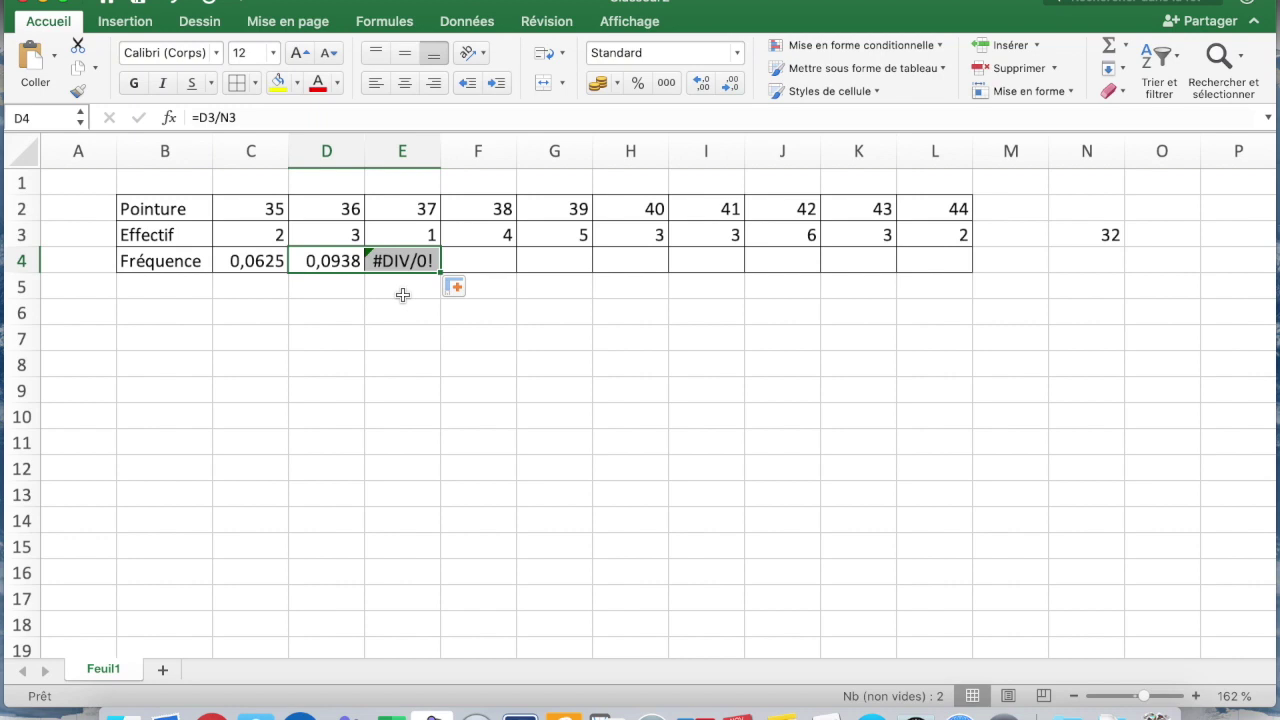
left_click(402, 292)
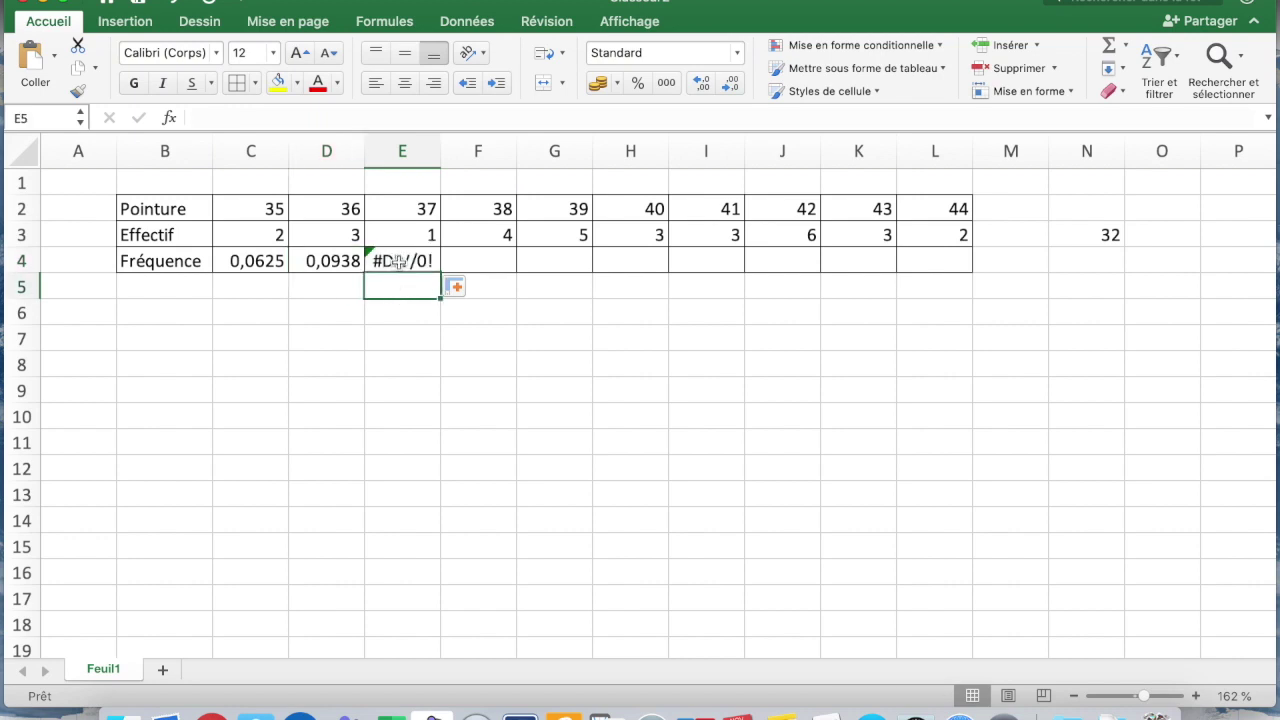
double_click(399, 261)
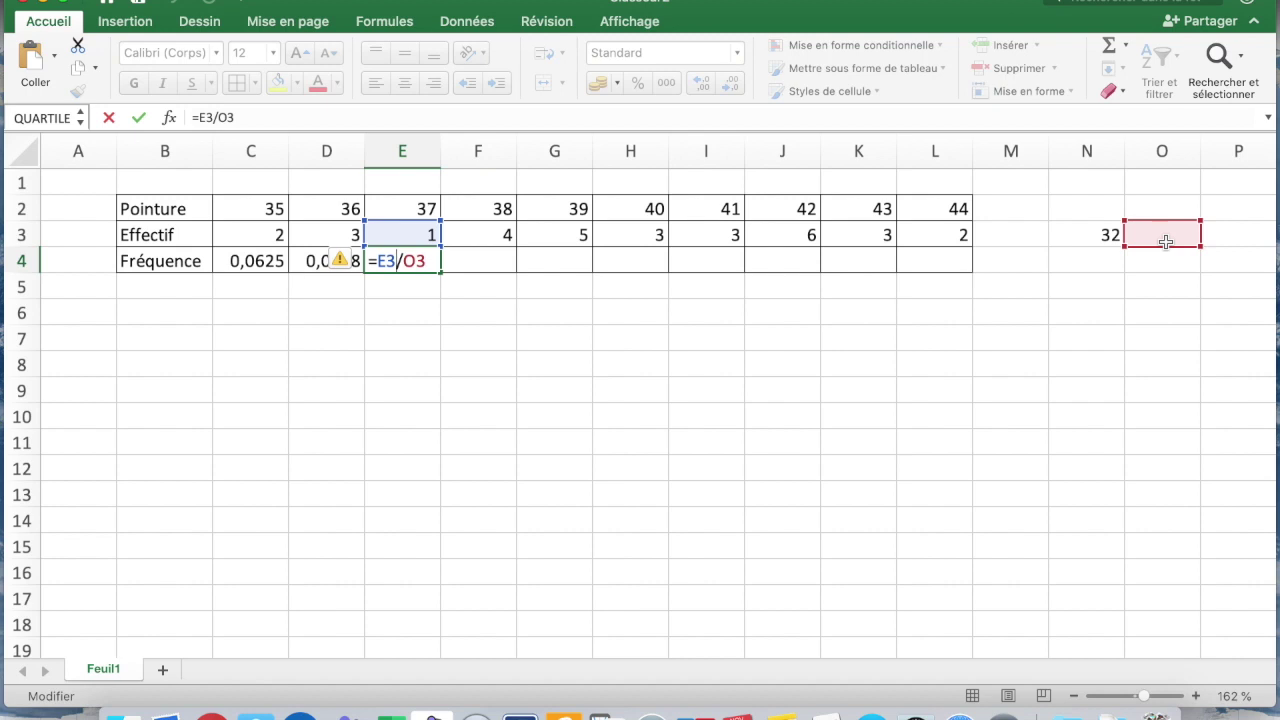
key("Return")
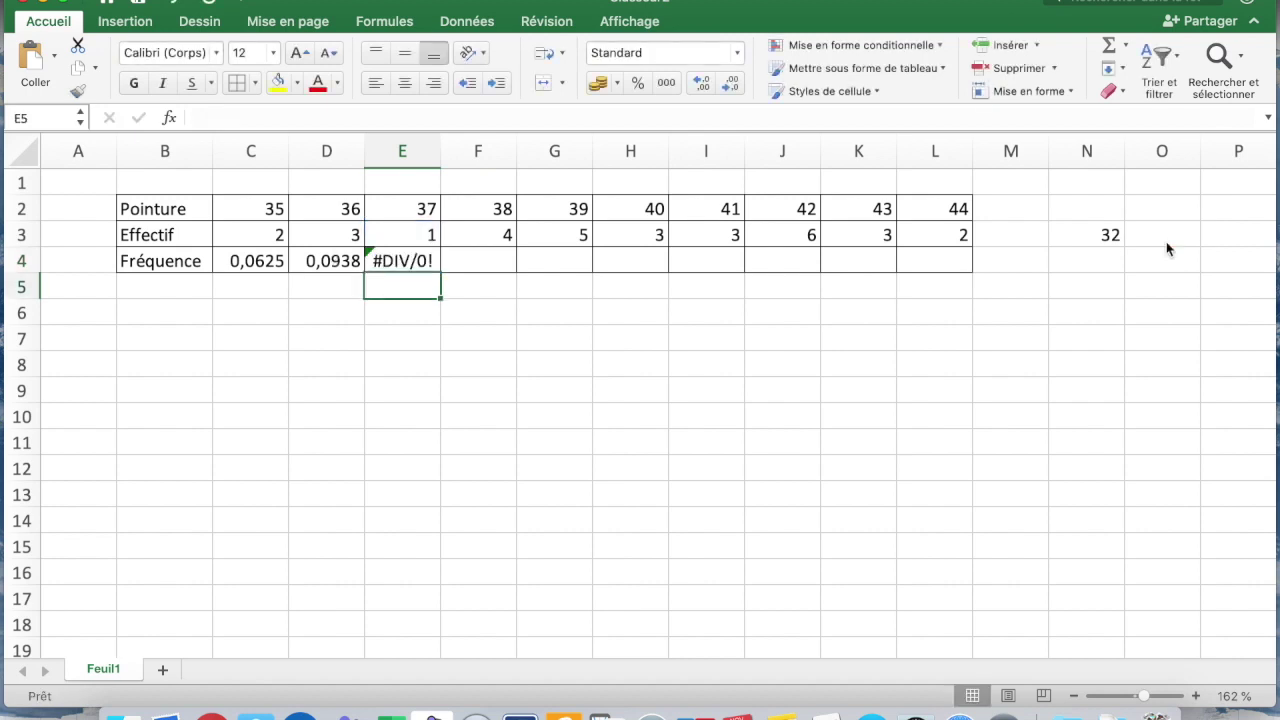
Clear the copied formula from E4
key("Up")
key("Delete")
key("Return")
Make the reference to the total absolute in C4 so the formula reads =C3/$N$3
left_click(249, 261)
double_click(249, 261)
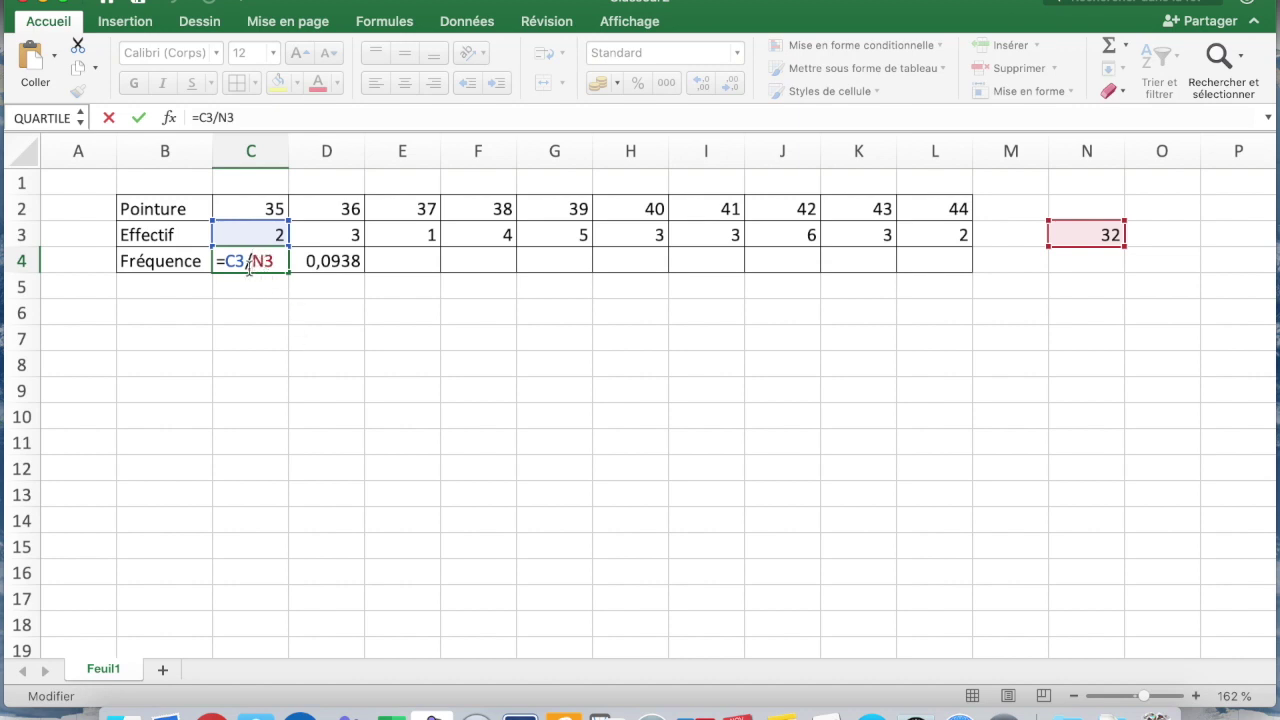
type("$")
key("Right")
key("Right")
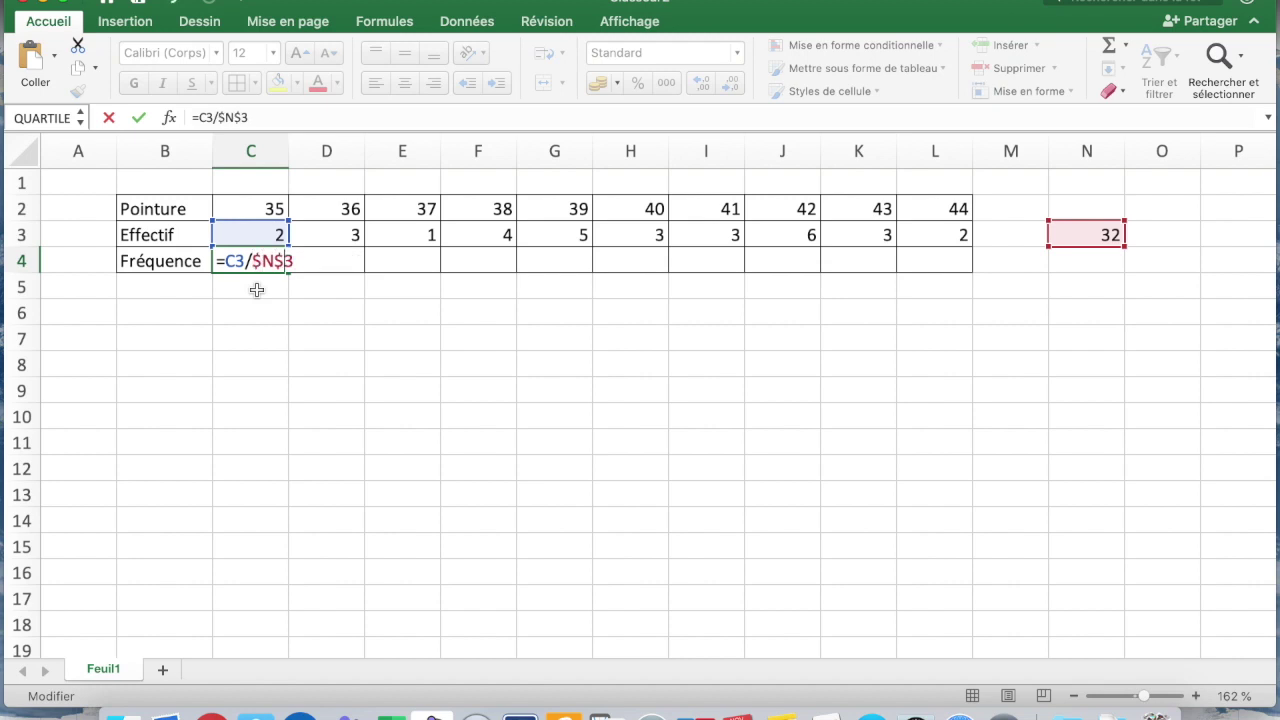
key("Return")
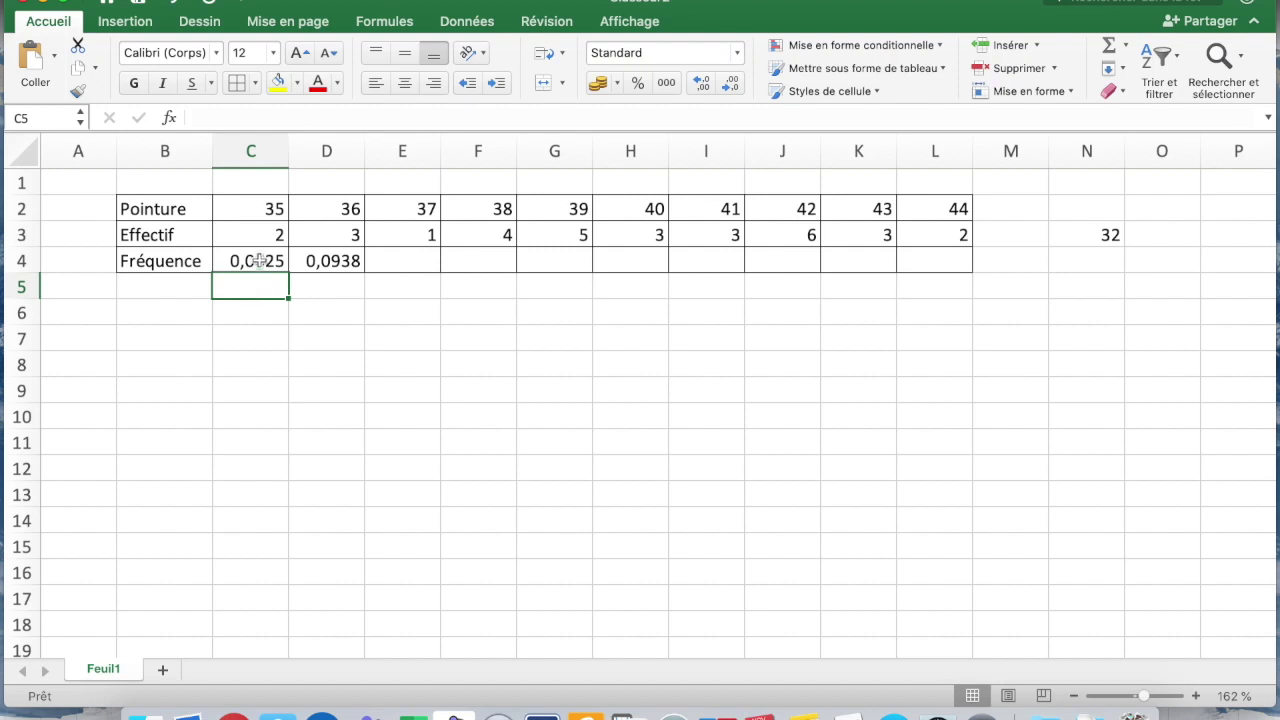
Fill the C4 frequency formula across the Fréquence row through L4
left_click(259, 262)
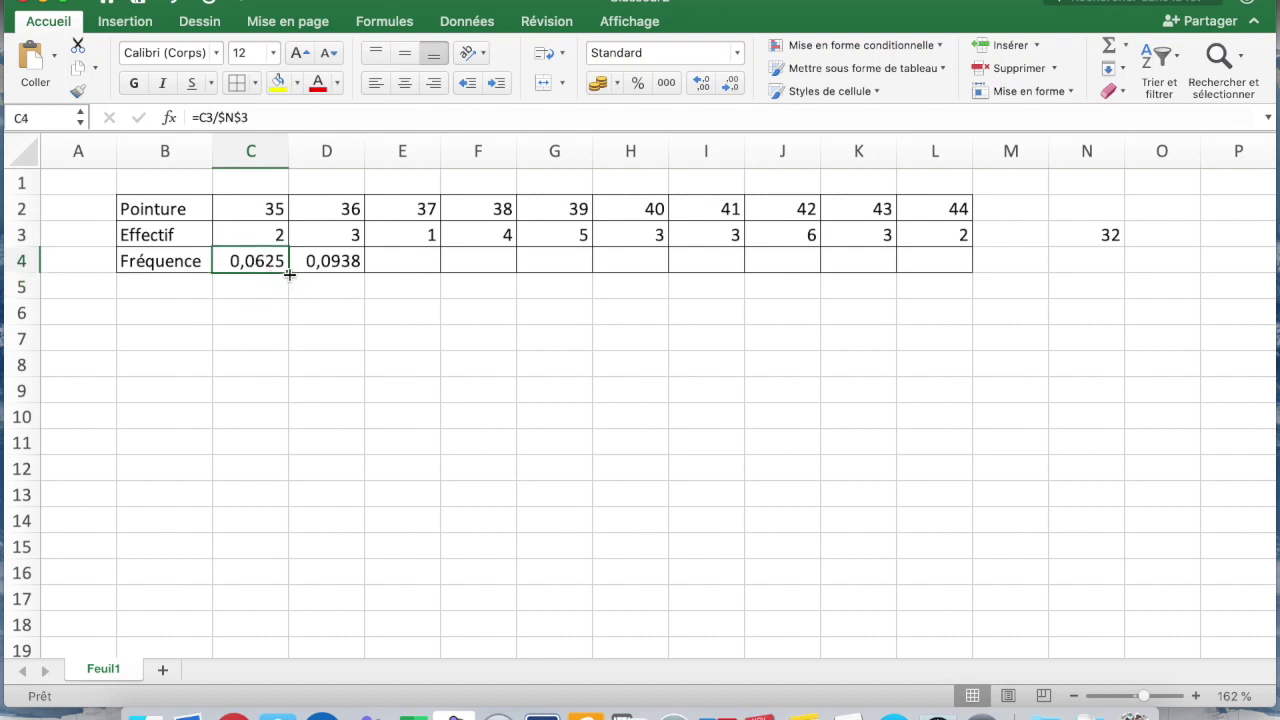
left_click_drag(288, 272, 945, 259)
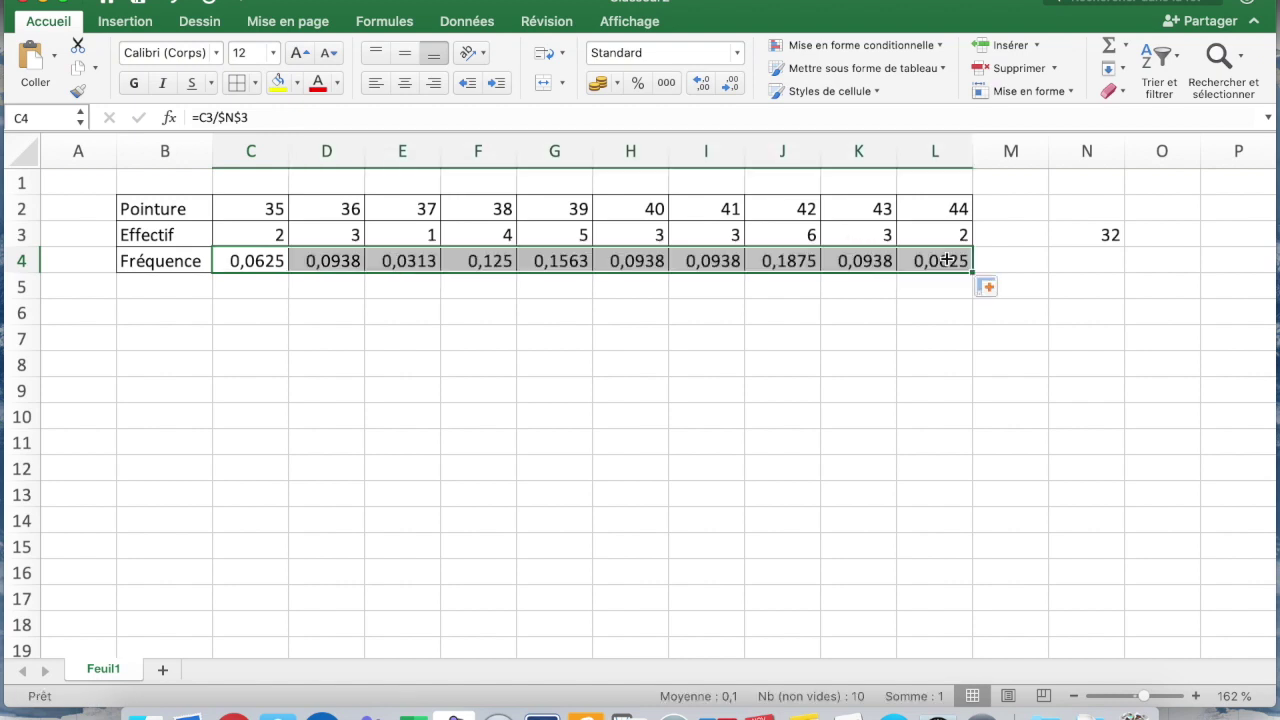
left_click(398, 289)
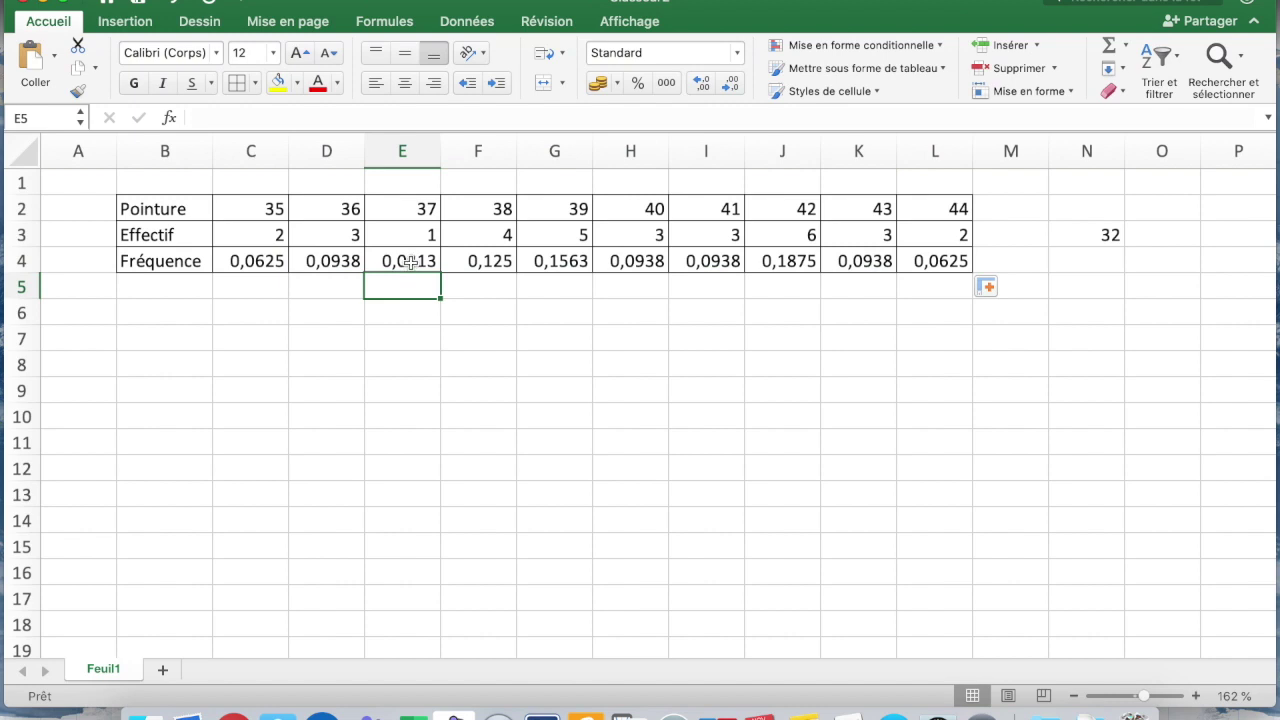
Examine the cell references of the filled formulas in E4, F4 and G4 without changing them
double_click(410, 262)
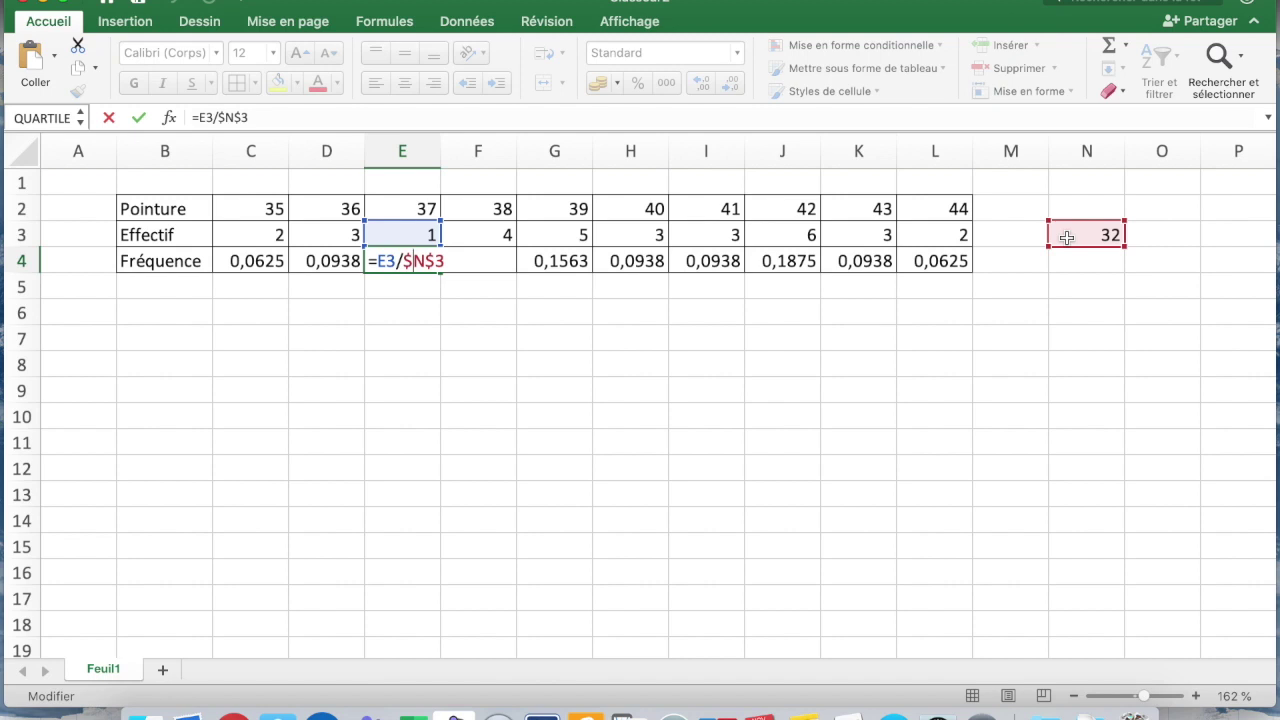
key("Tab")
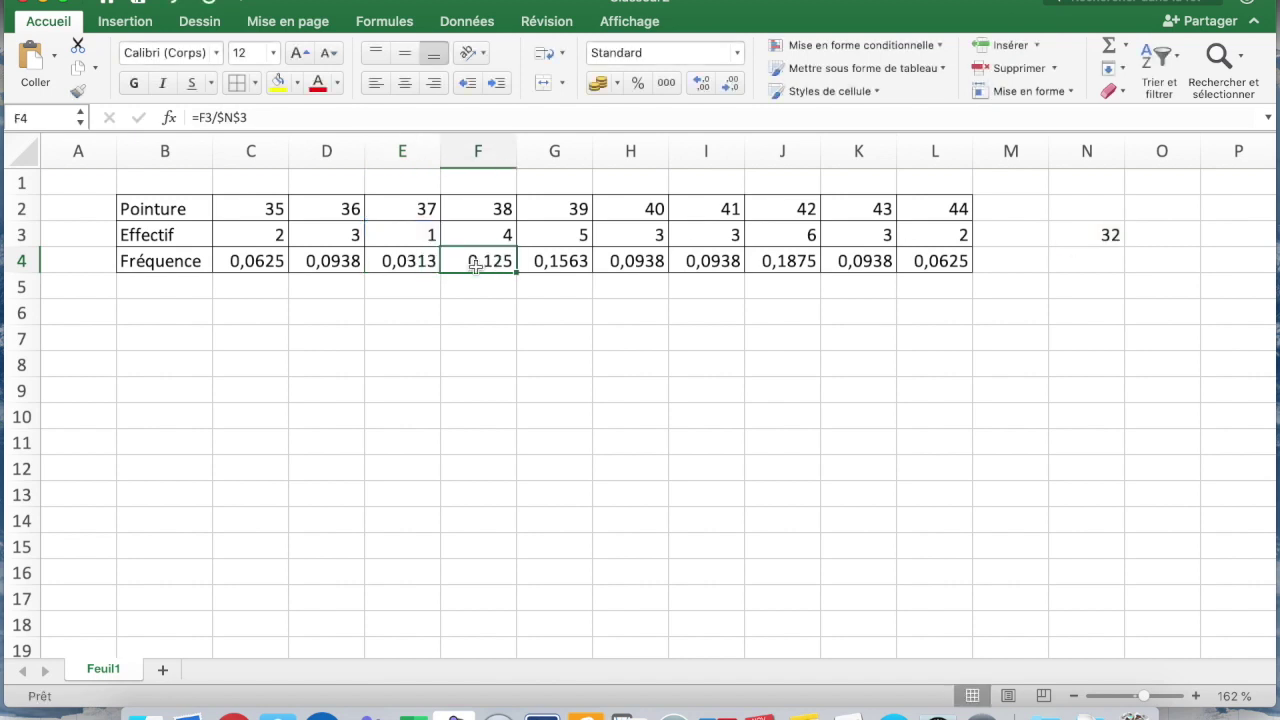
double_click(477, 261)
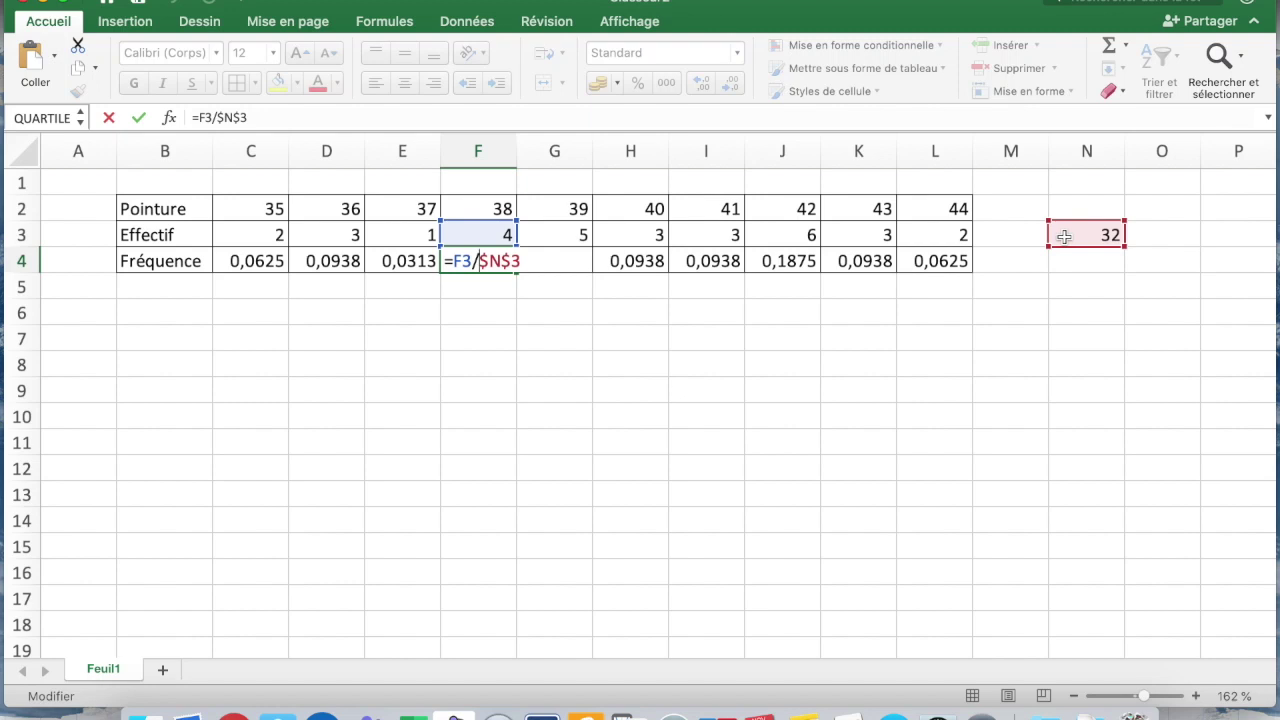
key("Tab")
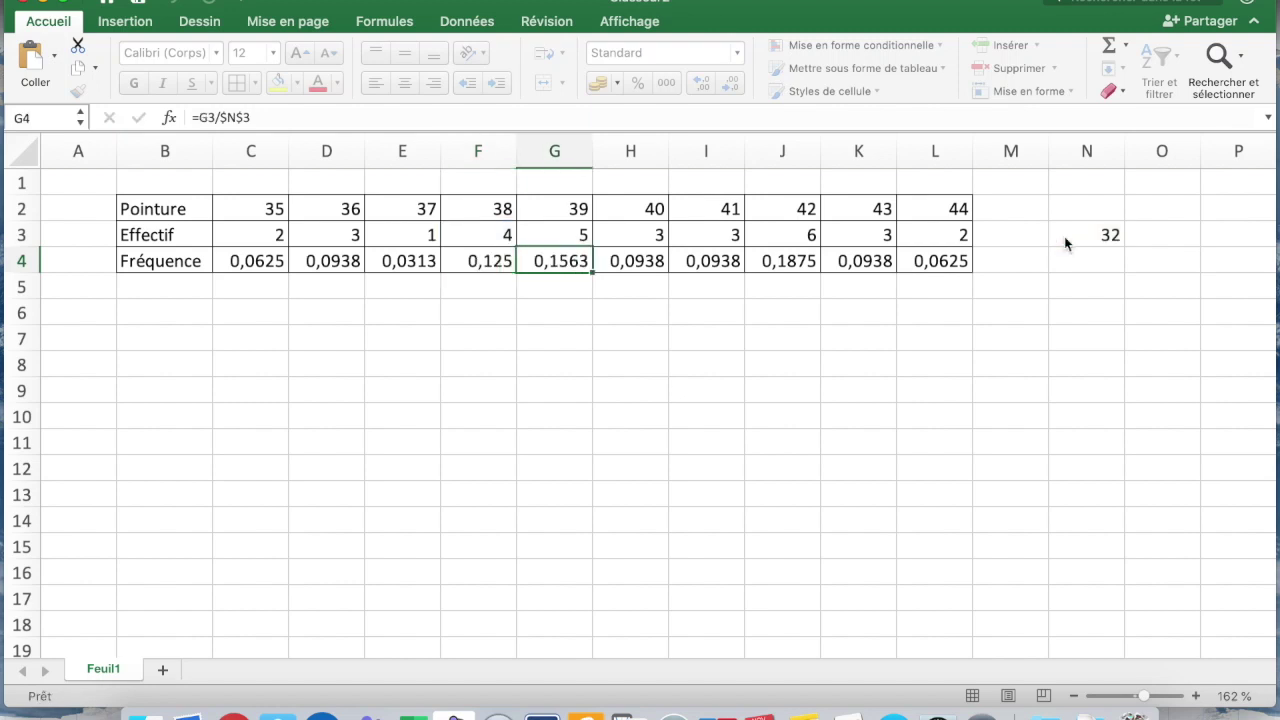
double_click(572, 264)
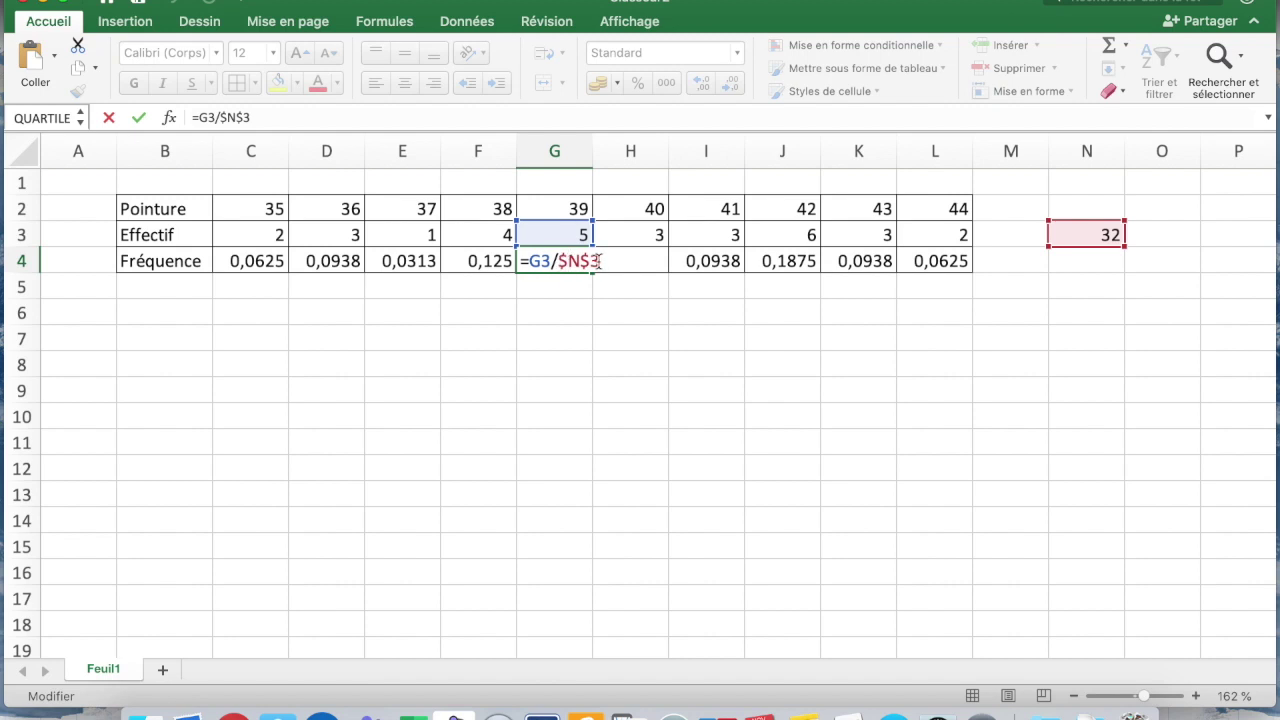
key("Tab")
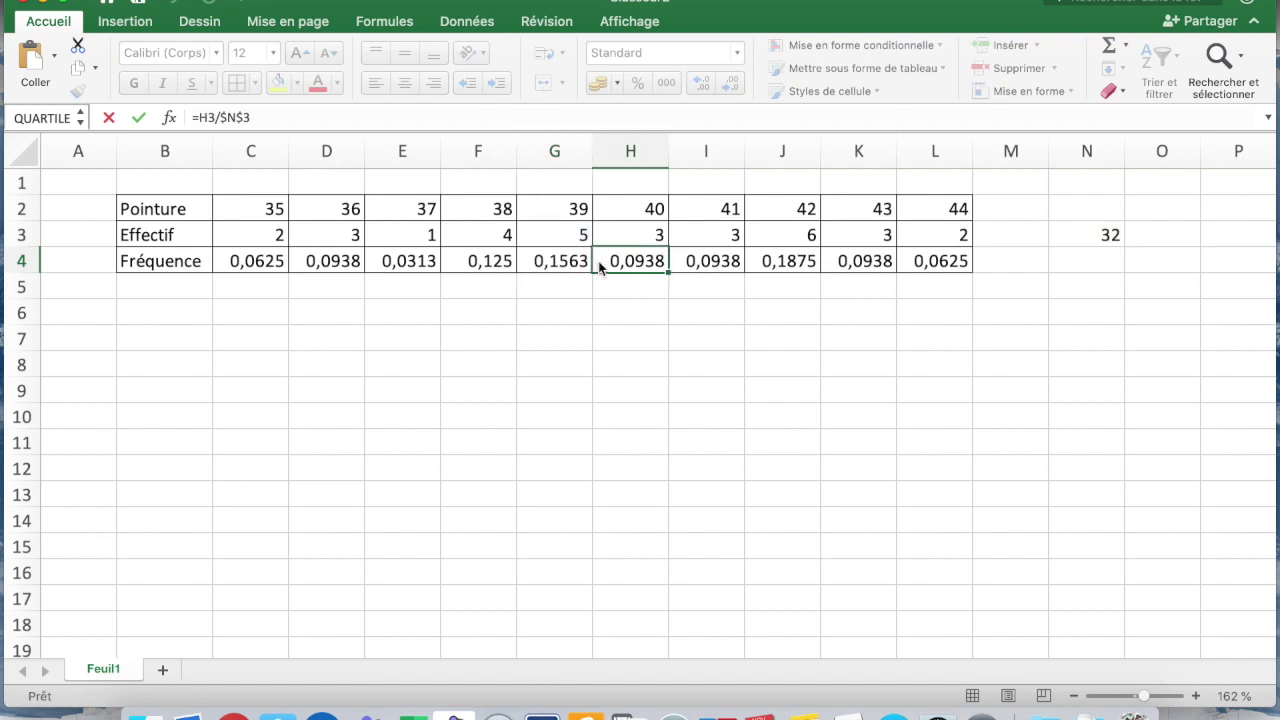
Compare the numerator and denominator references of the frequency formulas from C4 through F4, one cell after another
left_click(255, 260)
double_click(255, 260)
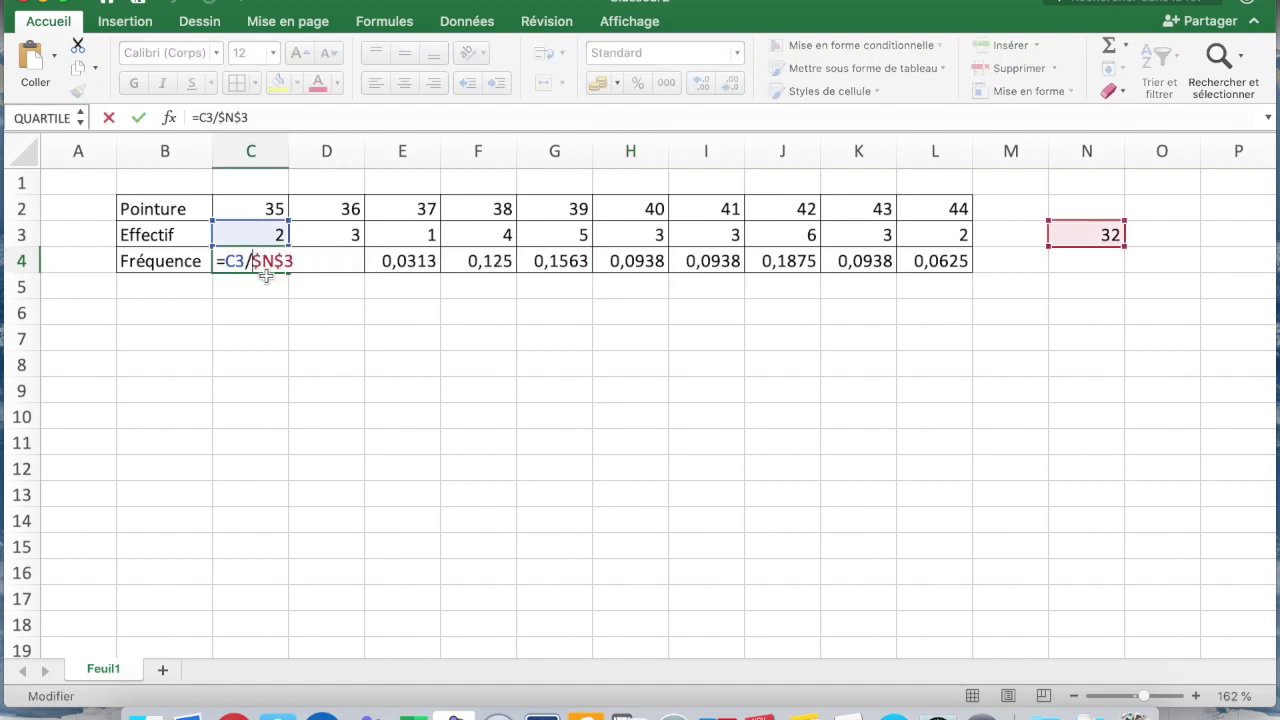
key("Tab")
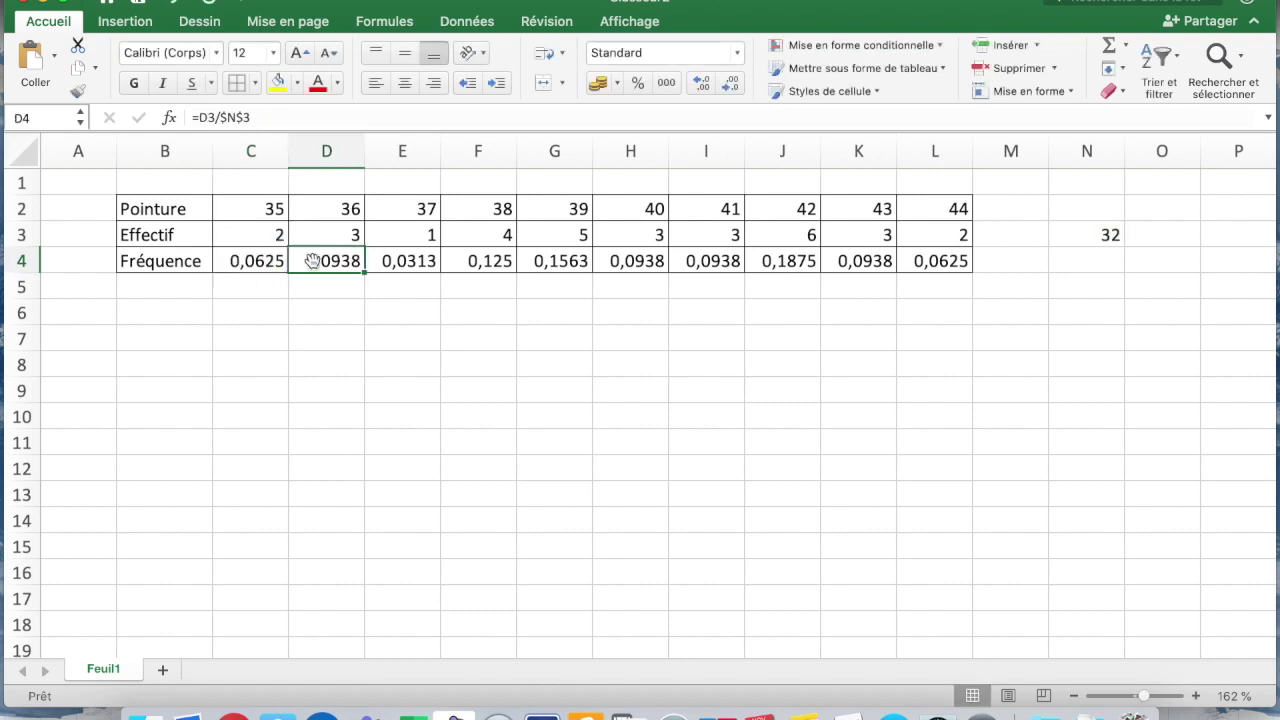
double_click(322, 261)
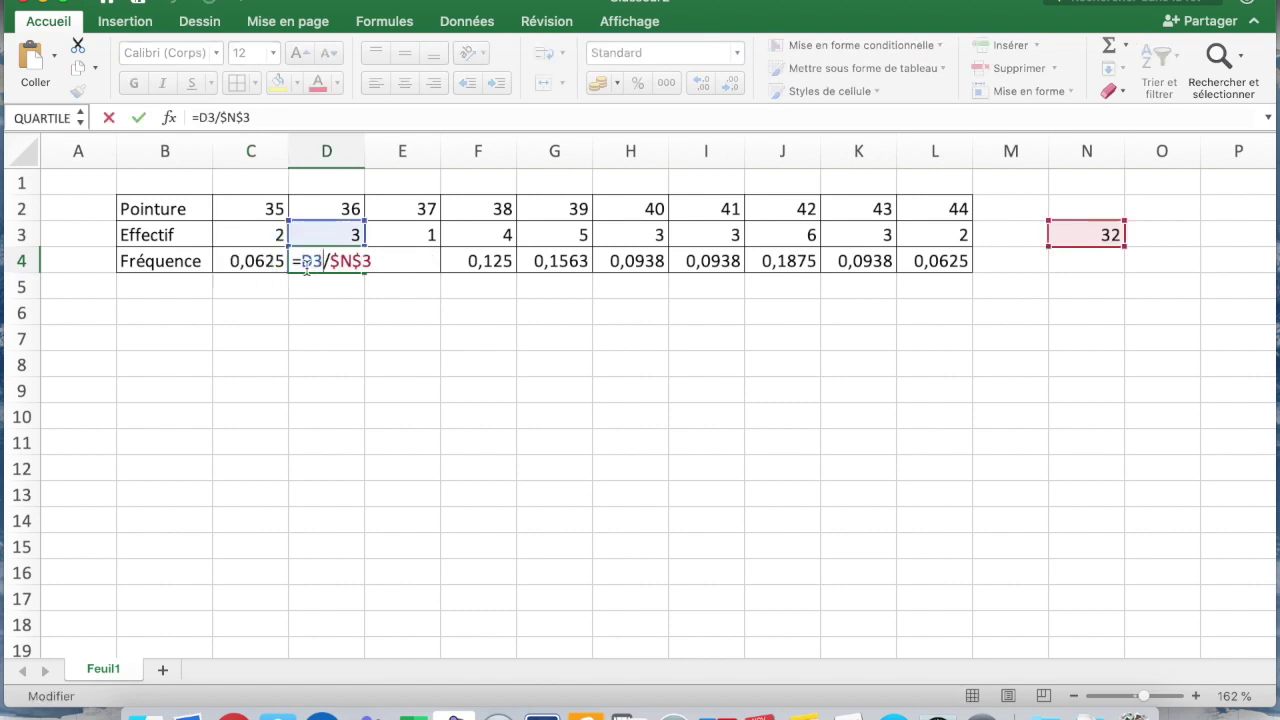
key("Tab")
double_click(389, 265)
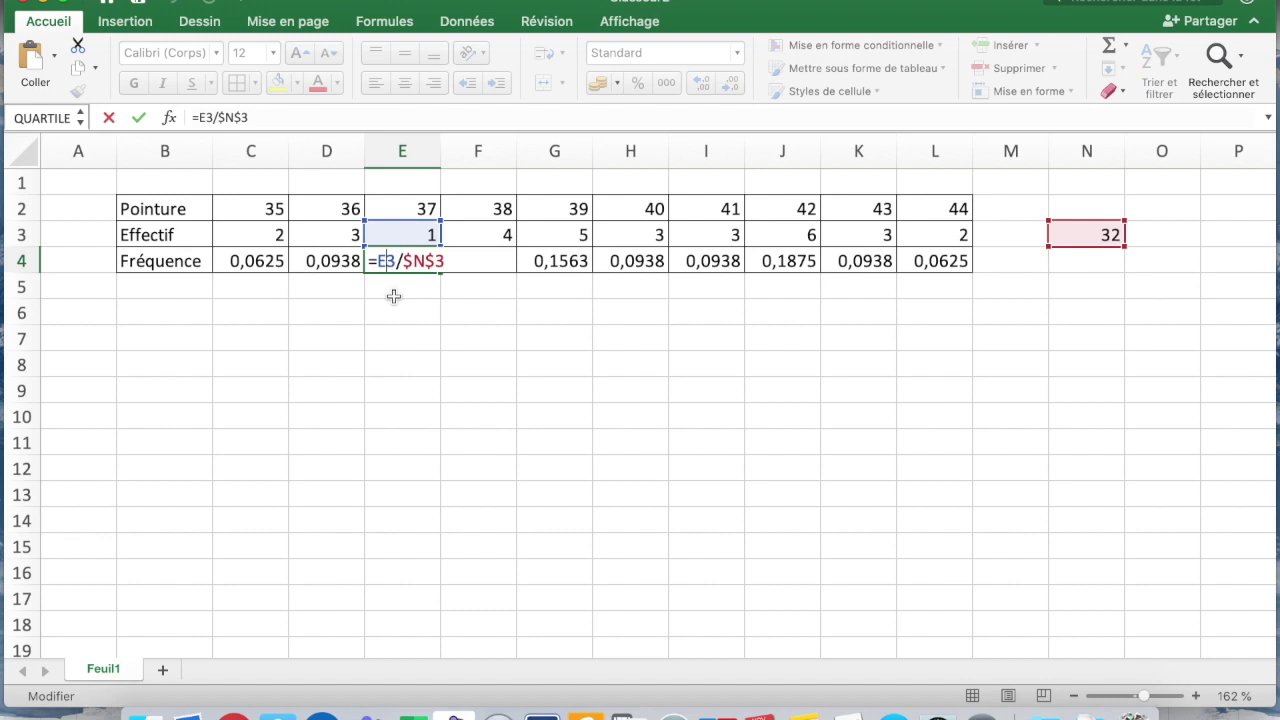
key("Tab")
double_click(477, 260)
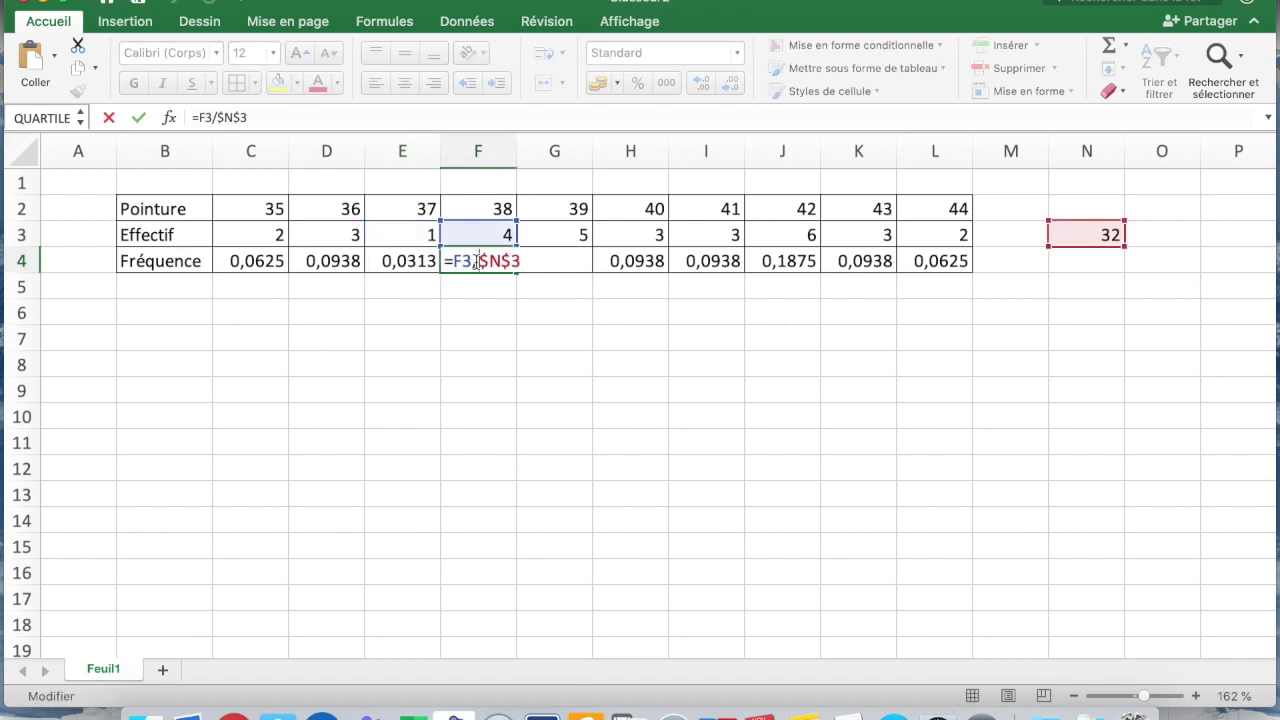
key("Tab")
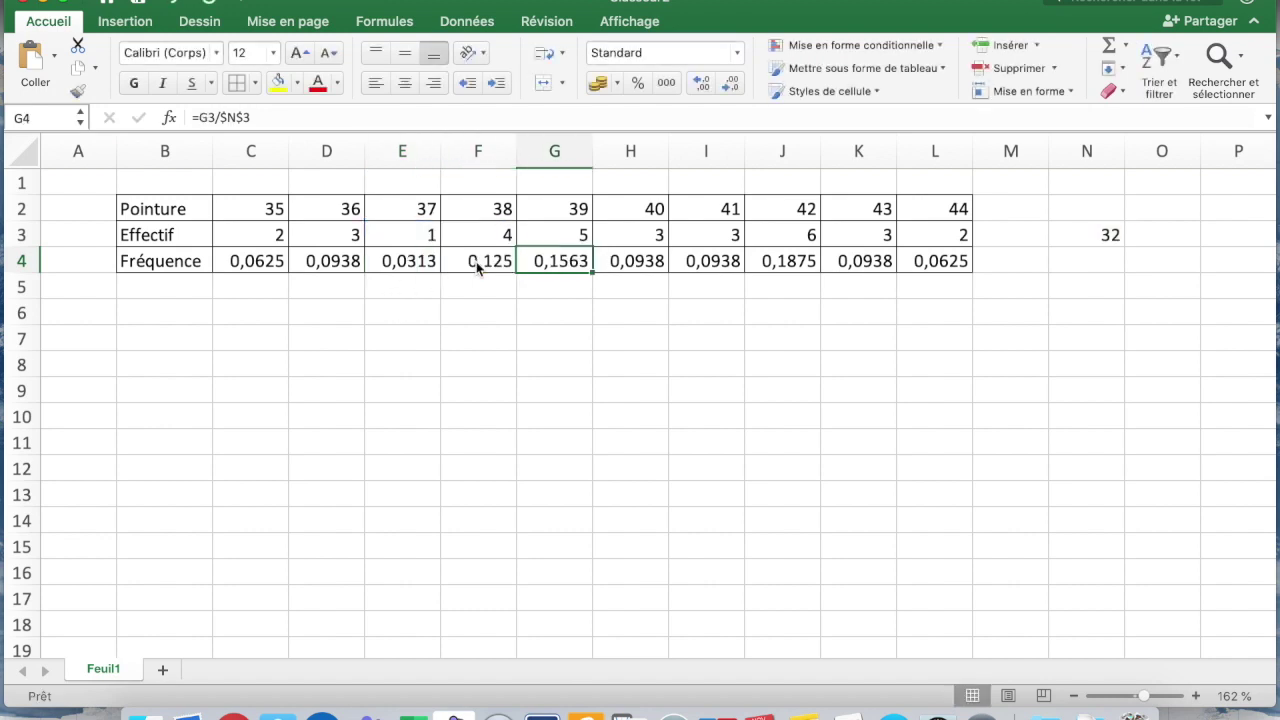
Review the absolute $N$3 reference in C4 and the SOMME formula in N3 that it points to
double_click(268, 264)
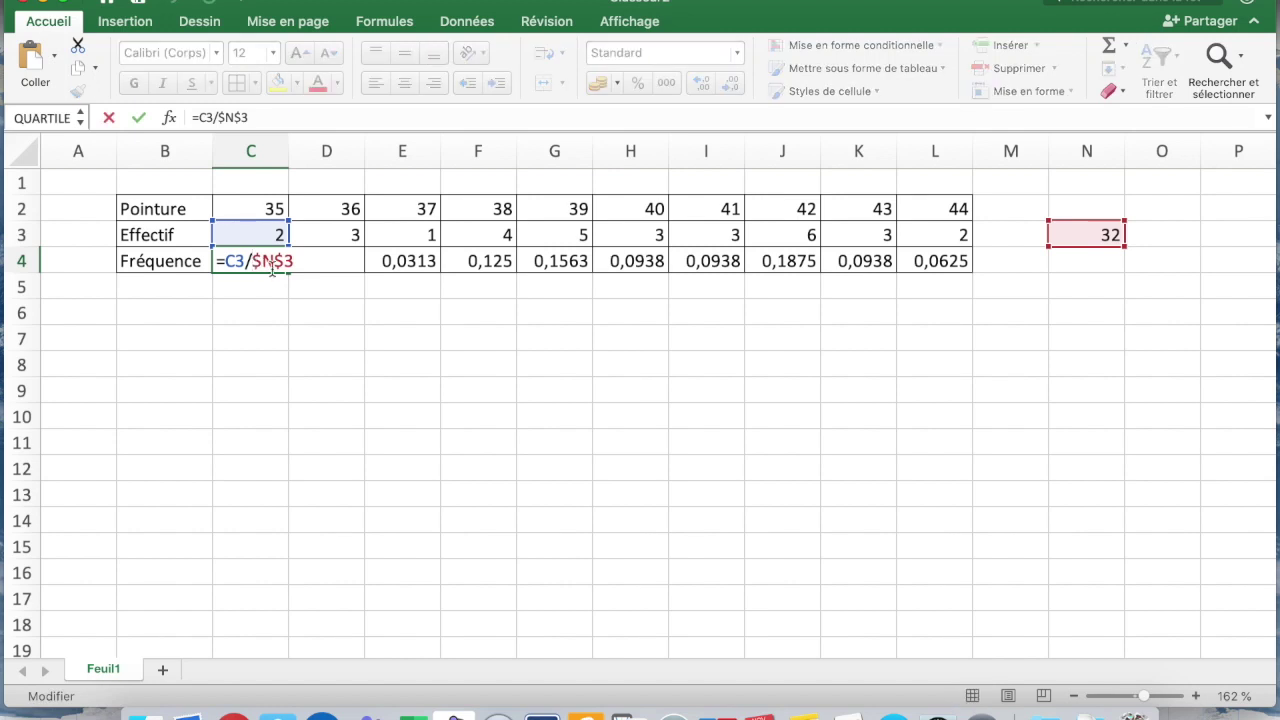
left_click_drag(252, 262, 281, 259)
key("Tab")
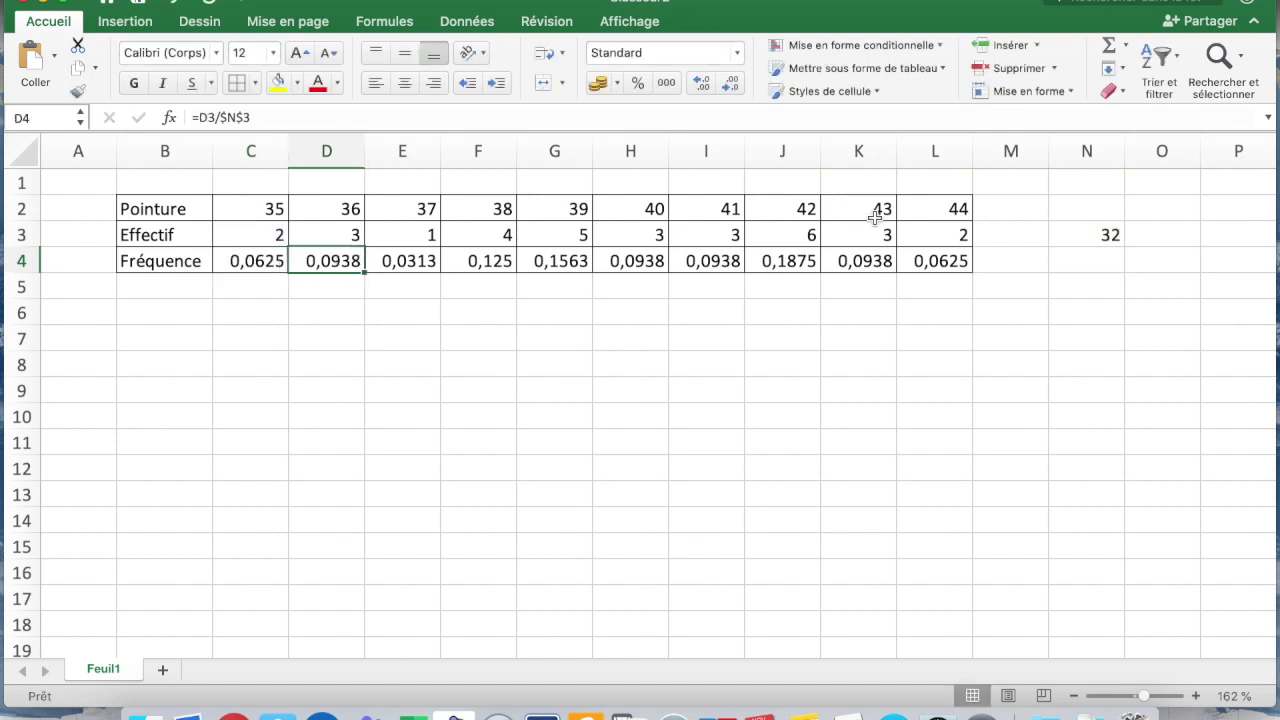
left_click(1081, 235)
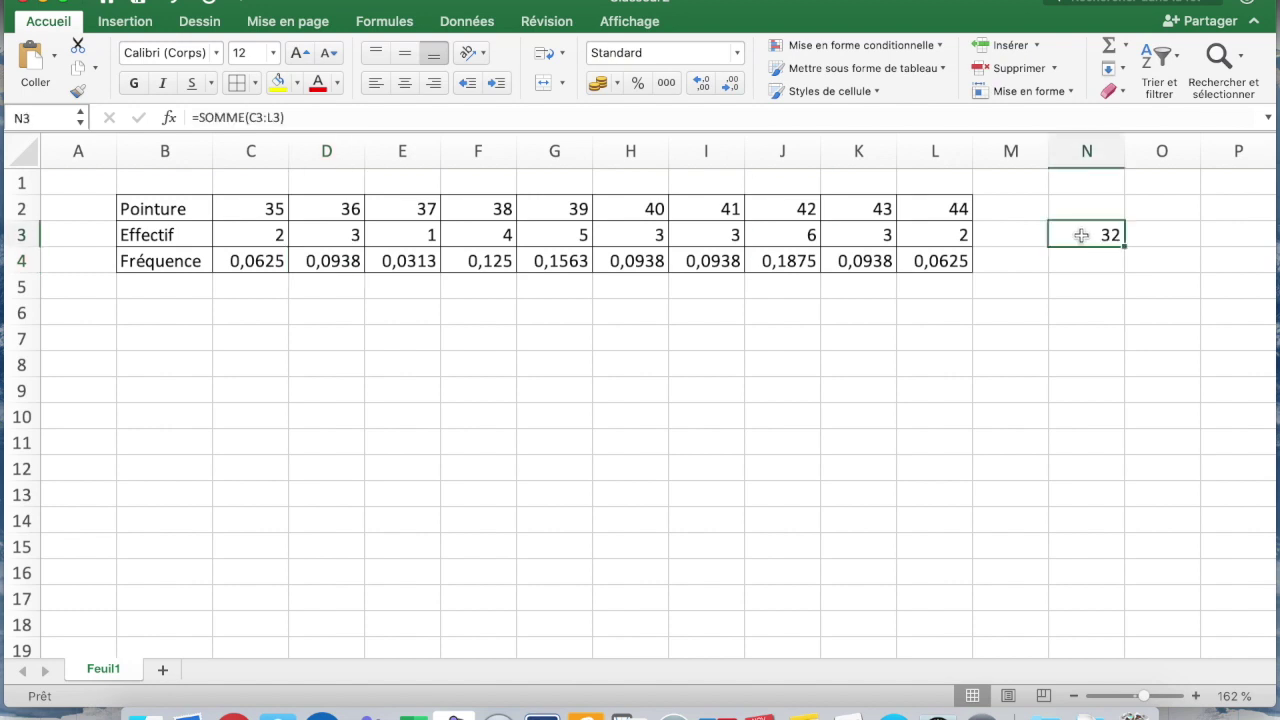
double_click(1081, 235)
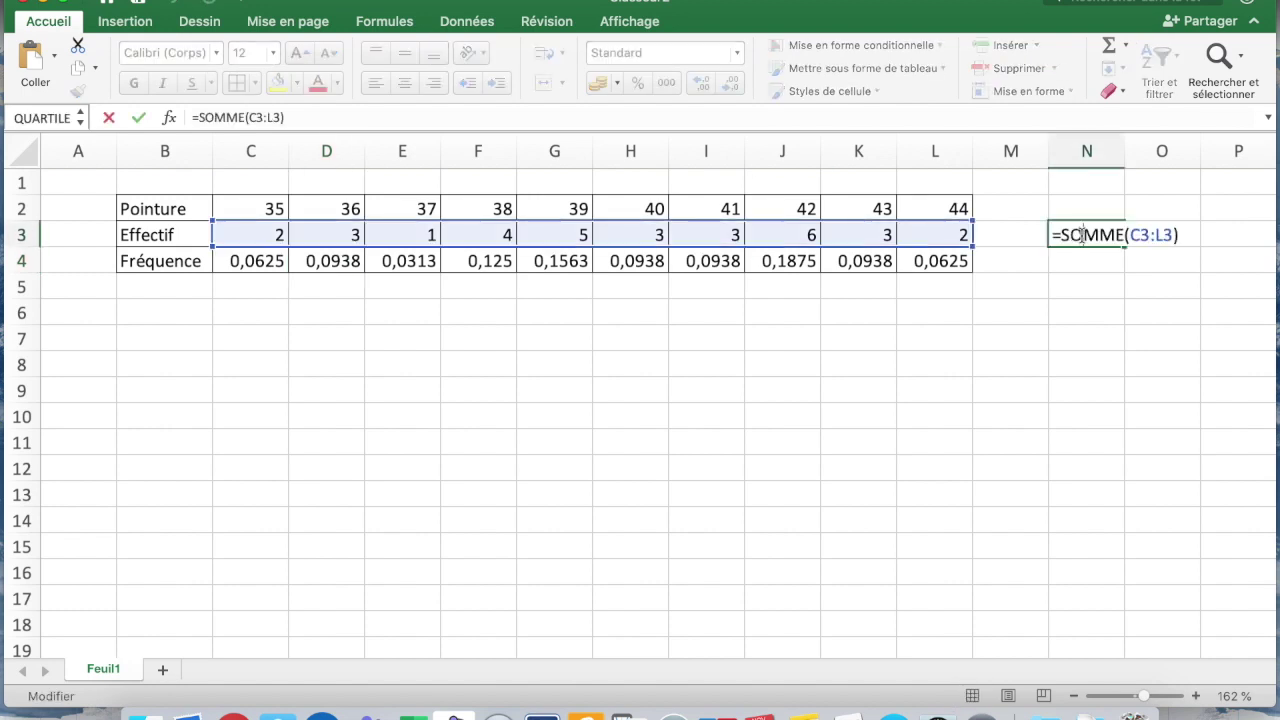
key("Return")
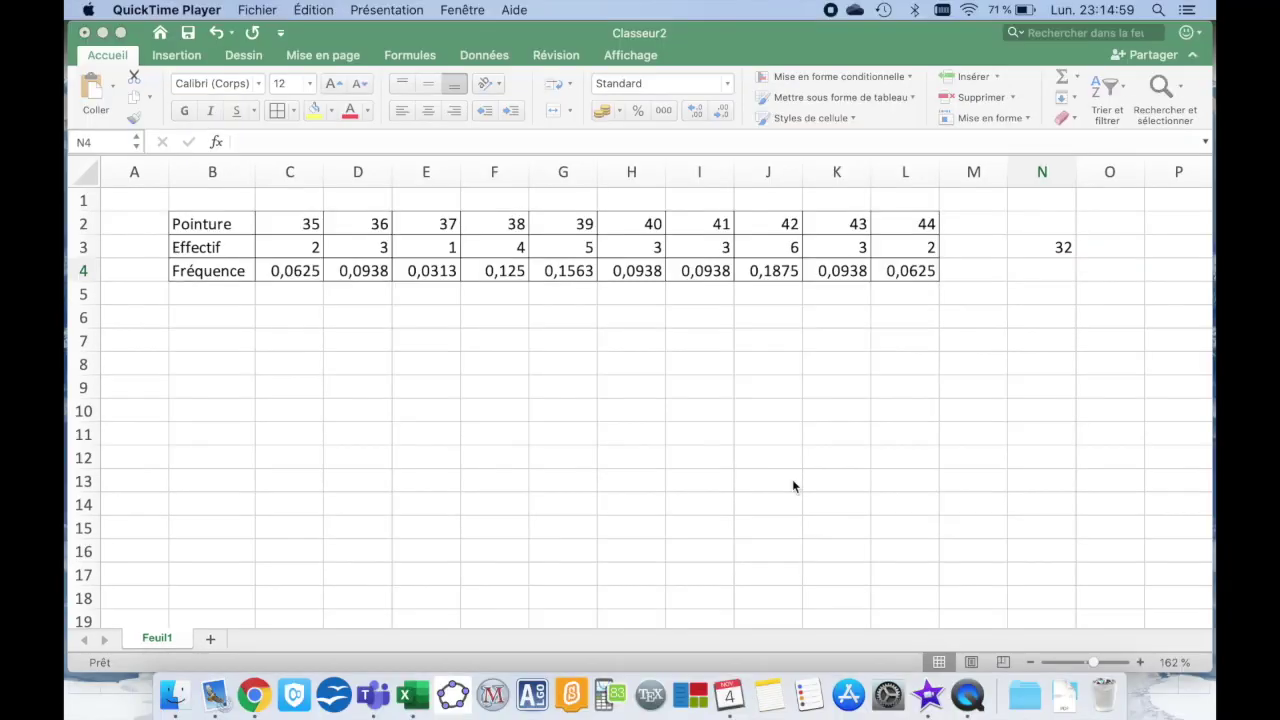
Format the Fréquence values in C4:L4 as percentages with one decimal place
left_click(303, 283)
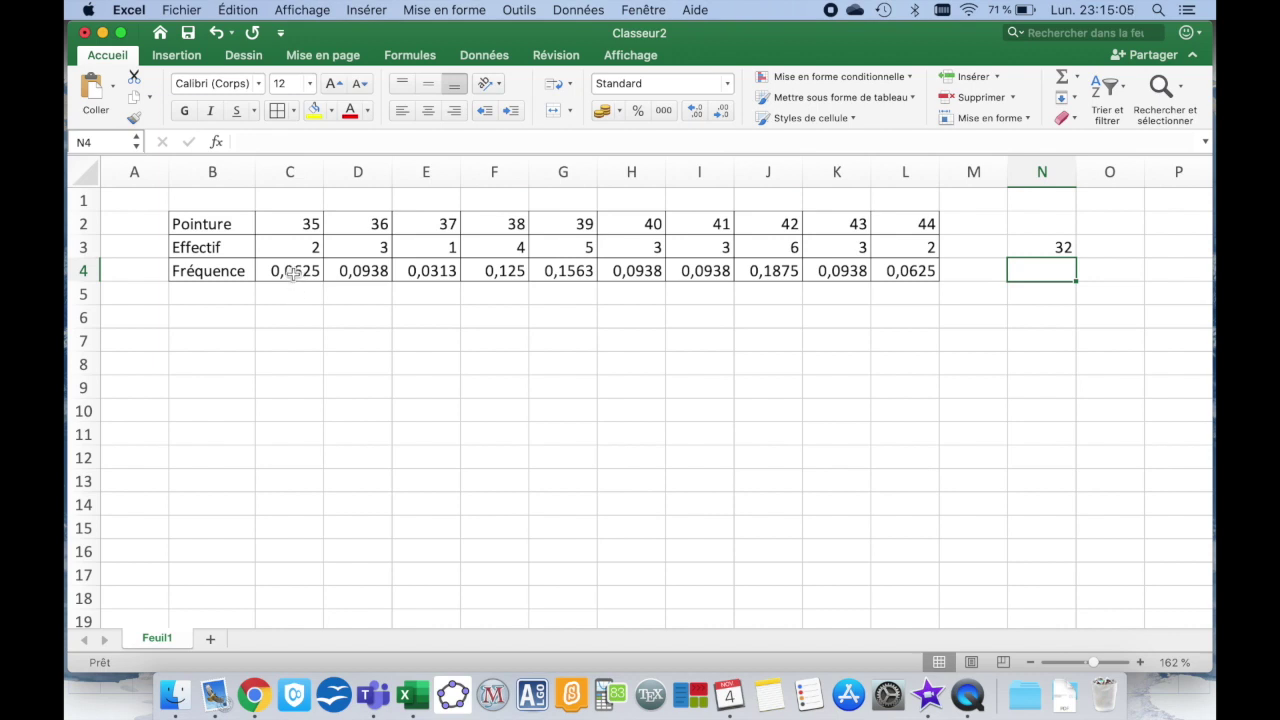
left_click_drag(290, 272, 912, 265)
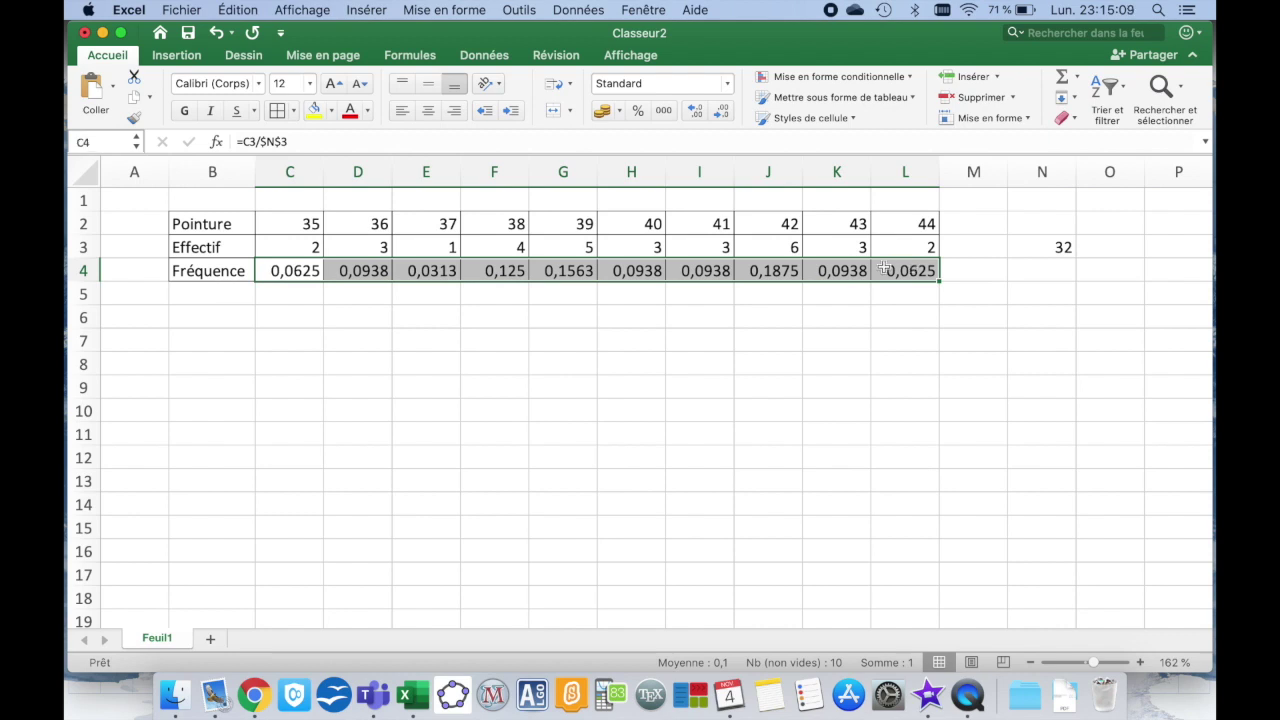
left_click(639, 114)
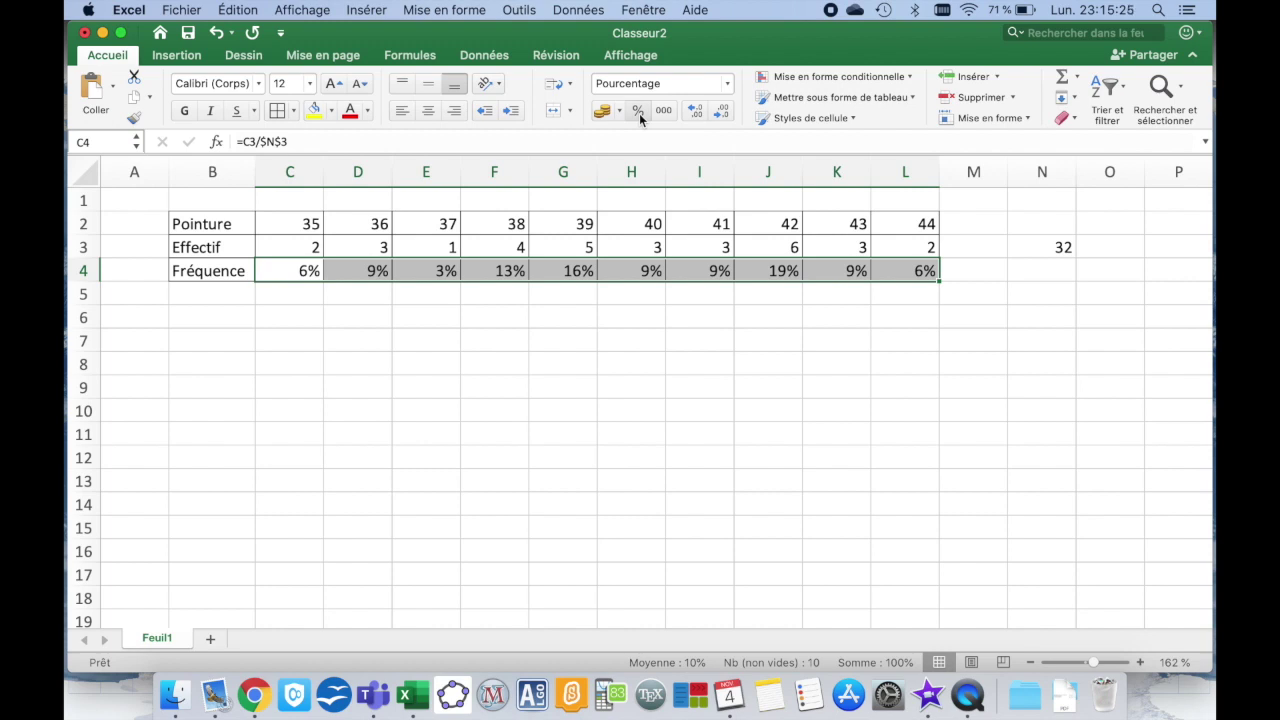
left_click(692, 113)
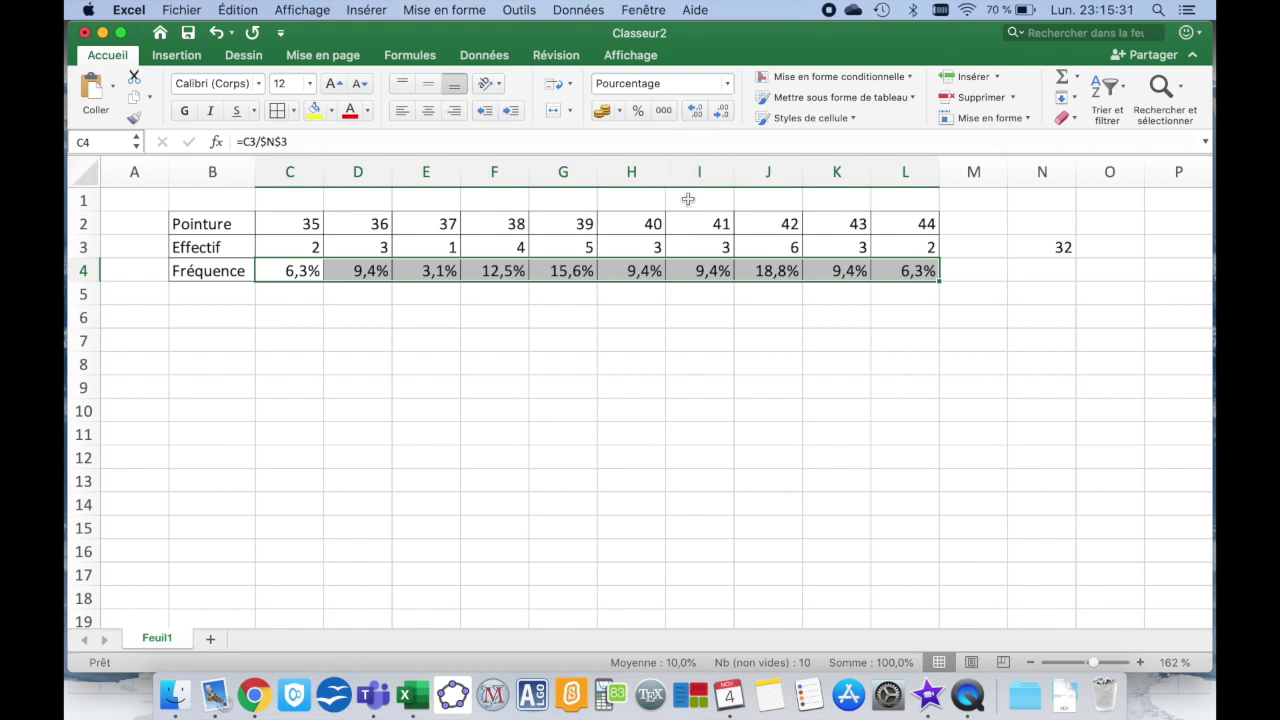
left_click(965, 268)
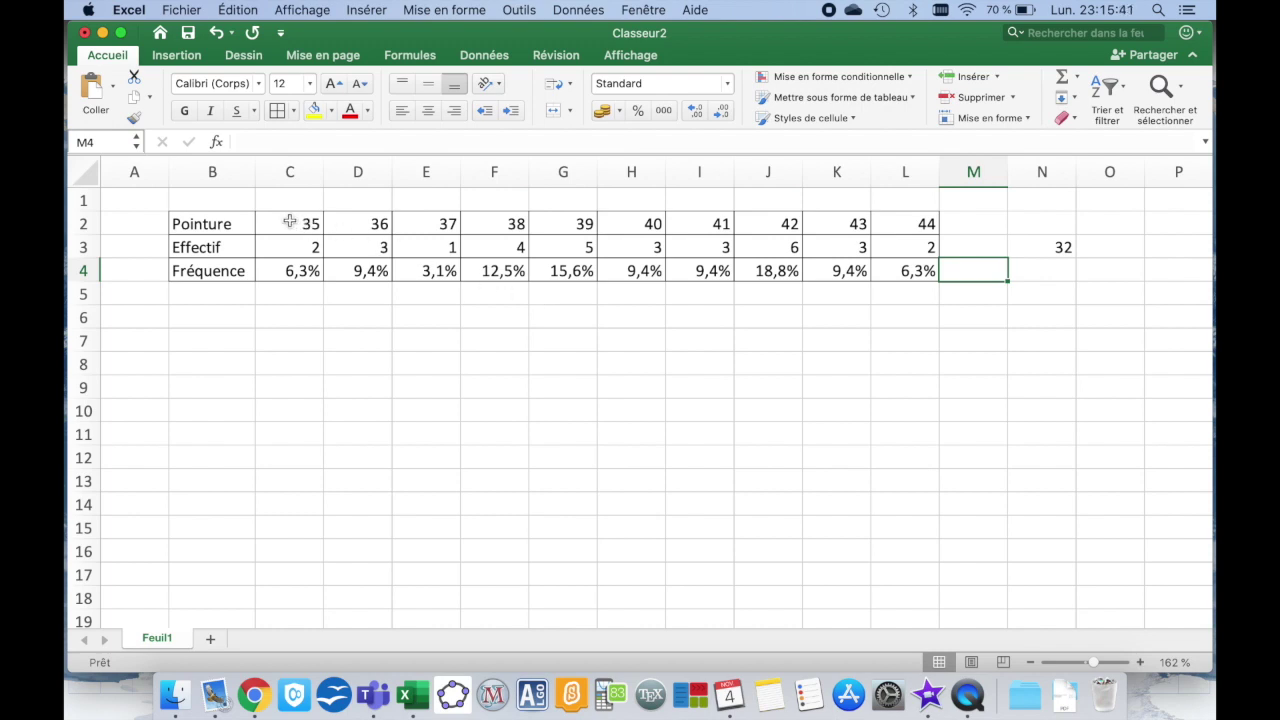
Insert the recommended Histogramme groupé chart from the Pointure and Effectif values in C2:L3
left_click_drag(289, 221, 891, 247)
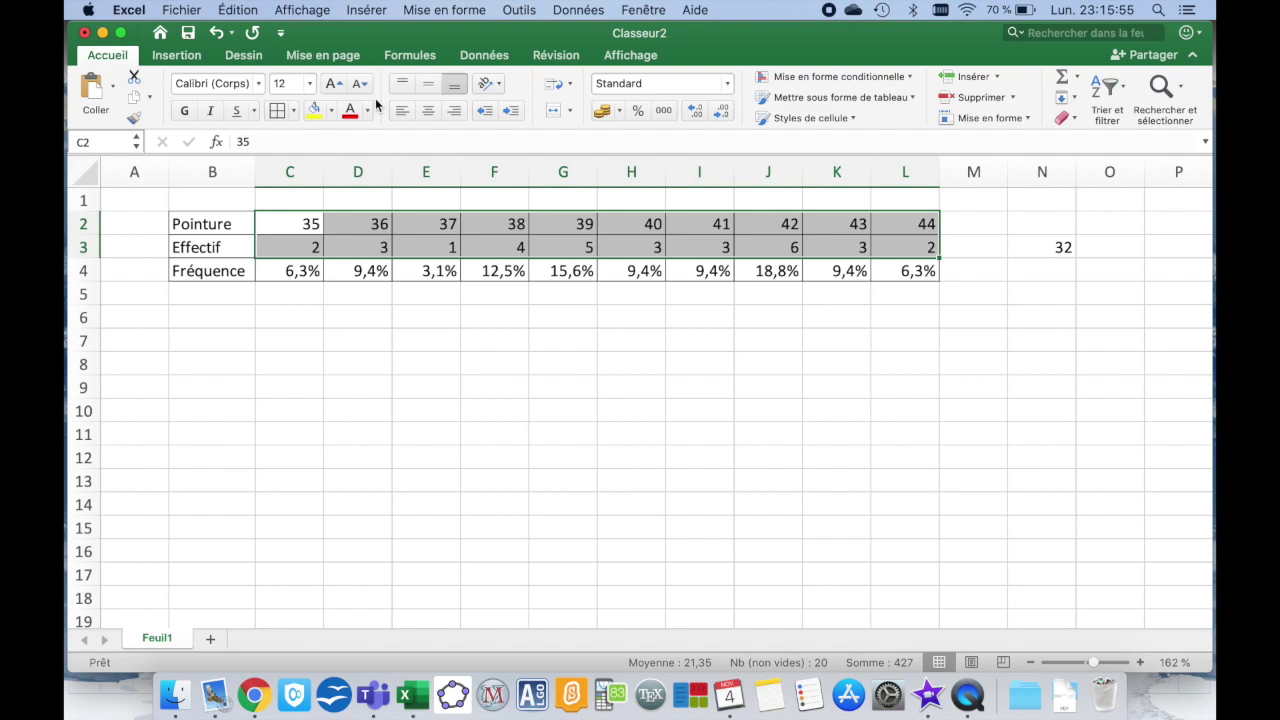
left_click(178, 56)
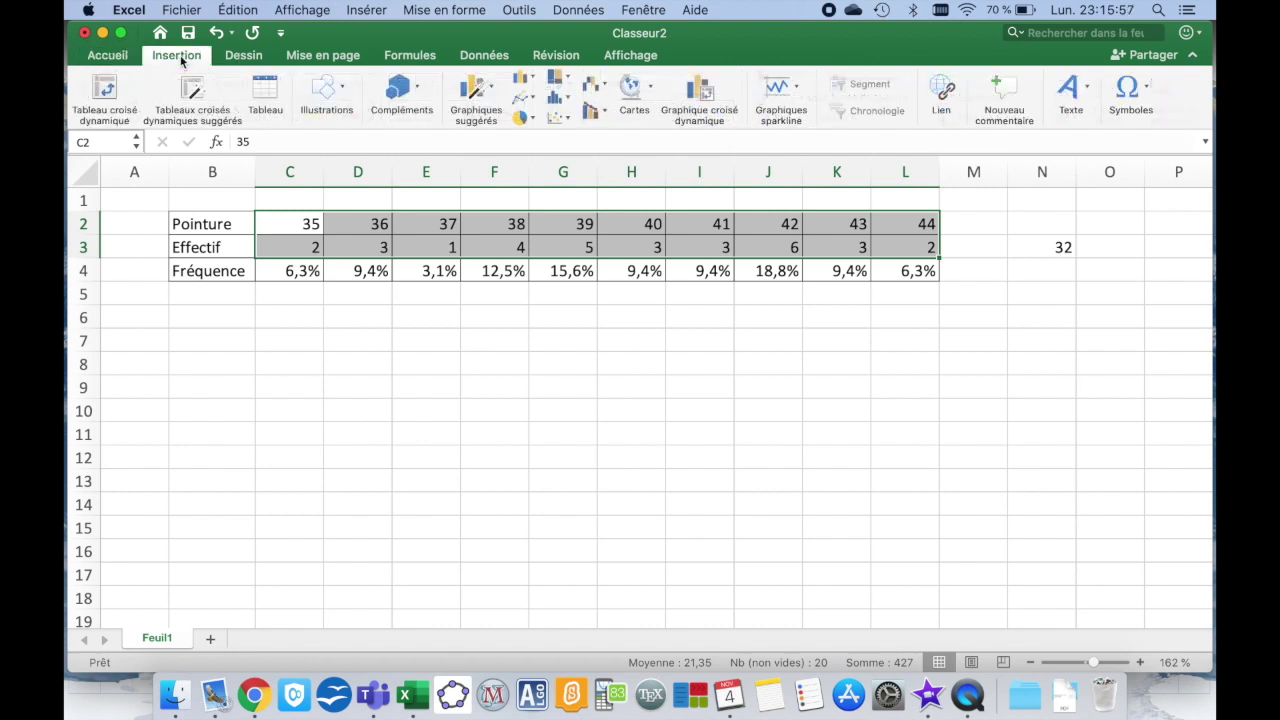
left_click(497, 95)
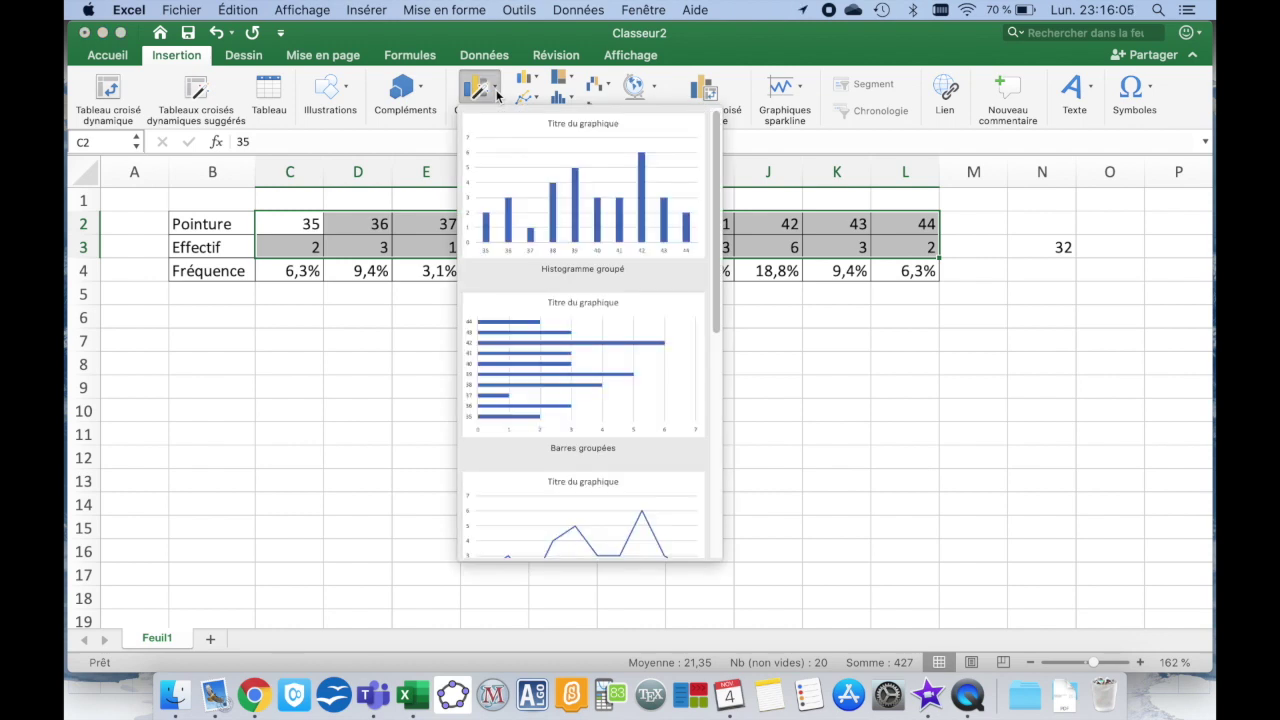
left_click(545, 175)
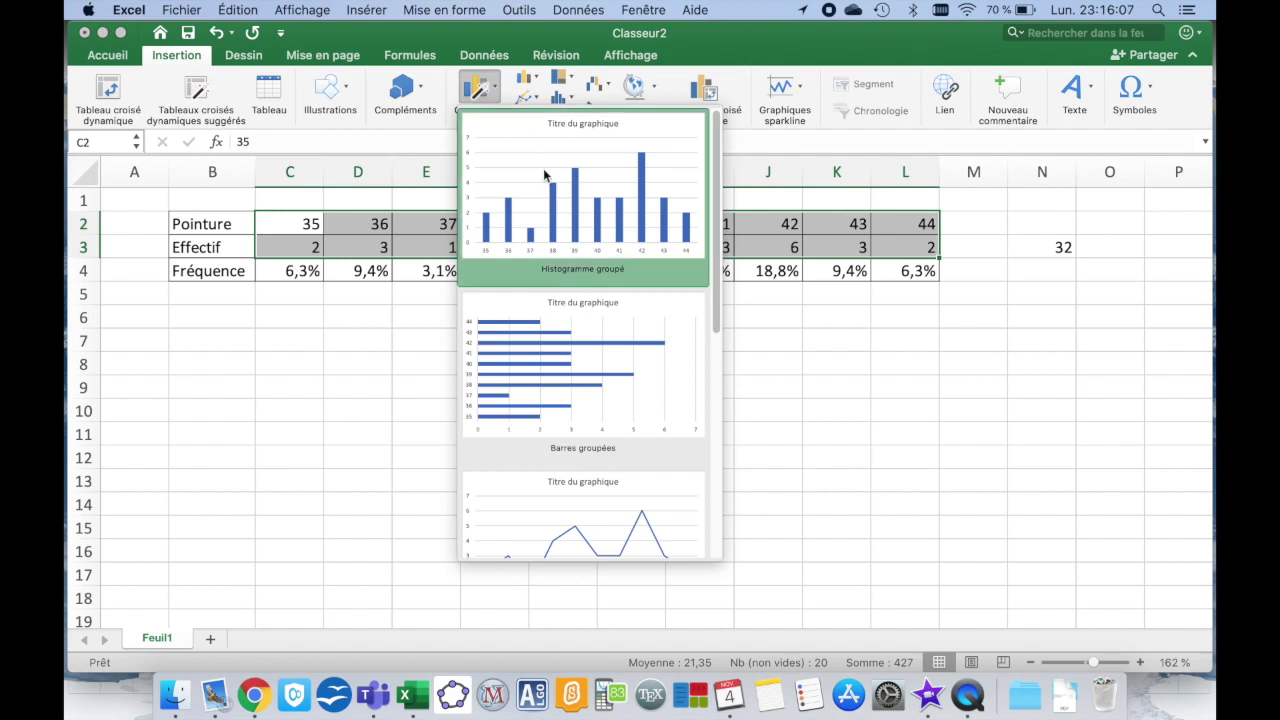